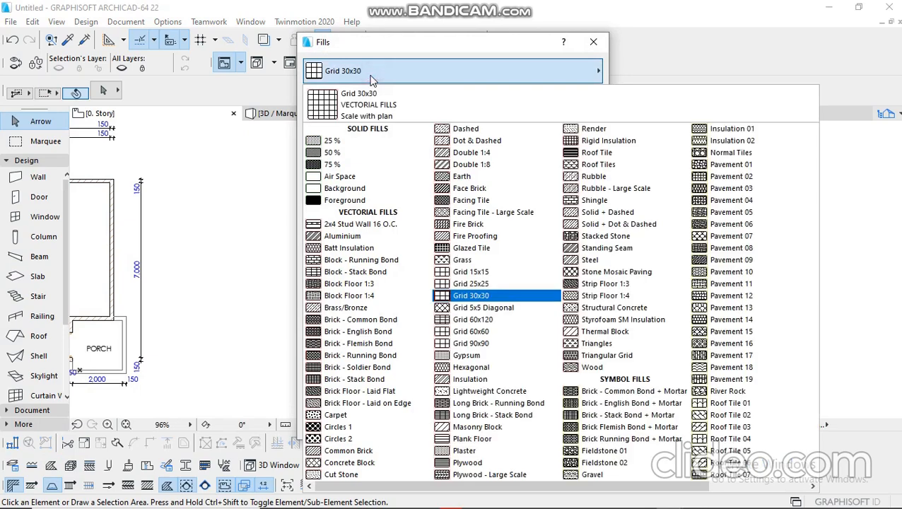
Create a new image fill named "porch" in the Fills settings
left_click(372, 80)
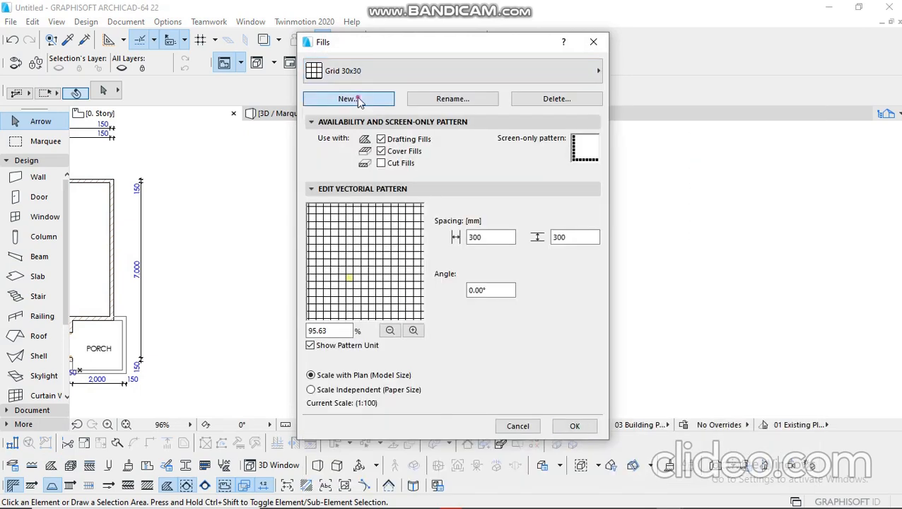
left_click(348, 99)
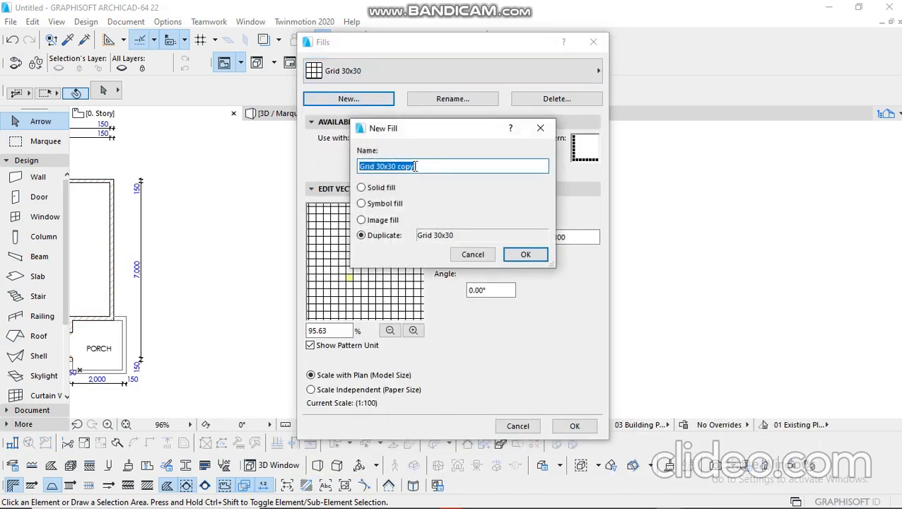
type("porch")
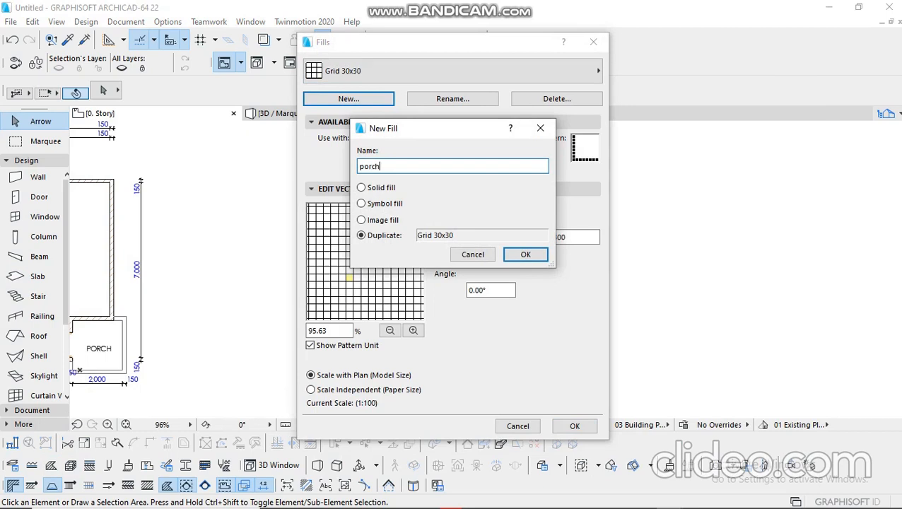
left_click(386, 221)
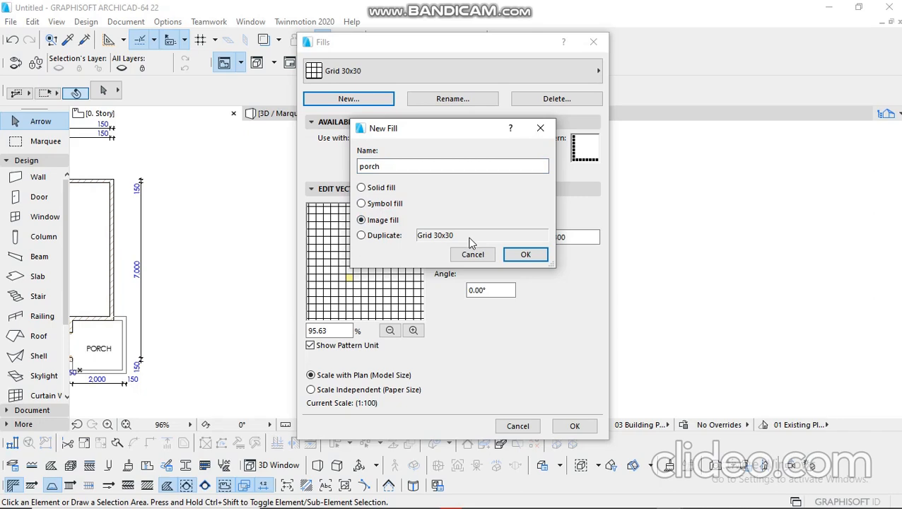
left_click(526, 255)
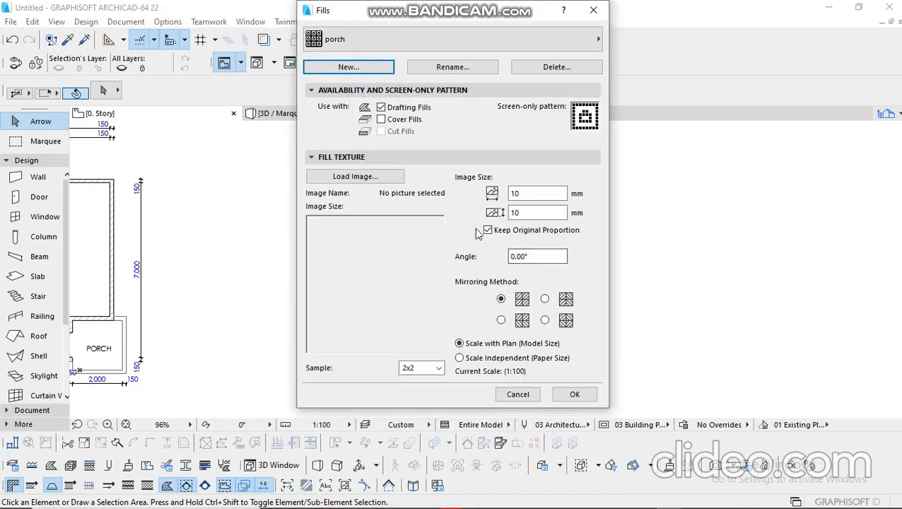
Start loading a library image for the porch fill and expand ARCHICAD Library 22 down to the Flooring 22, Tiles 22 textures
left_click(373, 178)
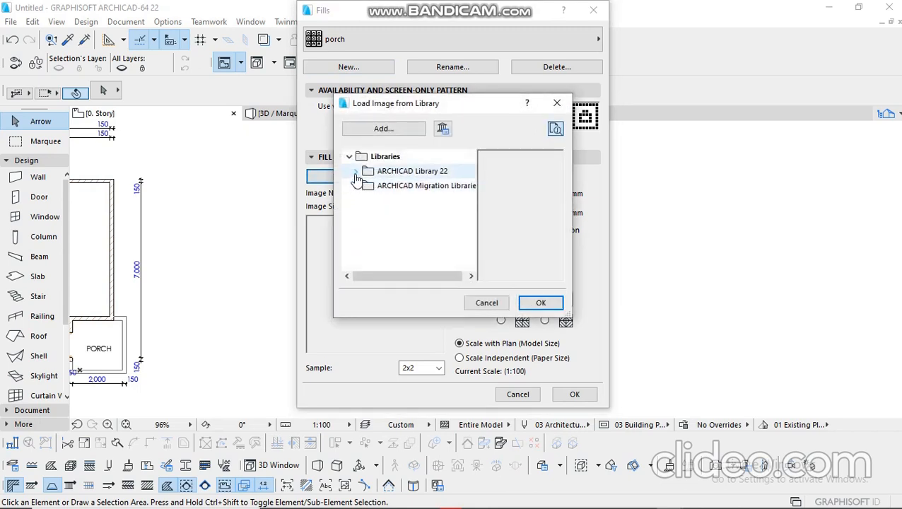
left_click(355, 172)
left_click(362, 185)
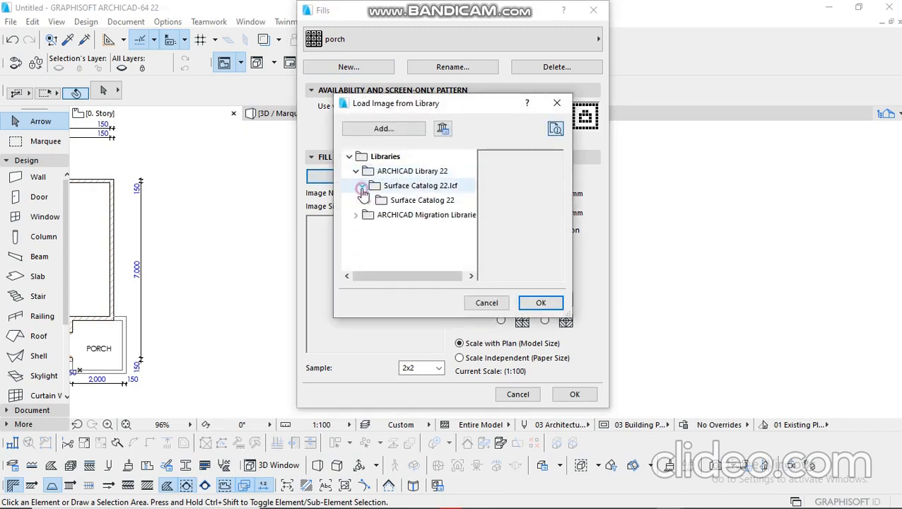
left_click(369, 200)
left_click(375, 215)
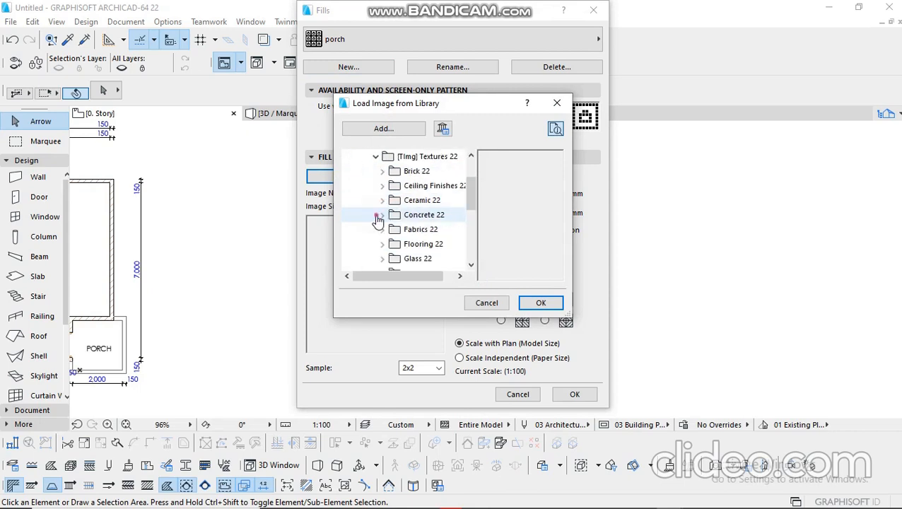
left_click(424, 245)
left_click(382, 246)
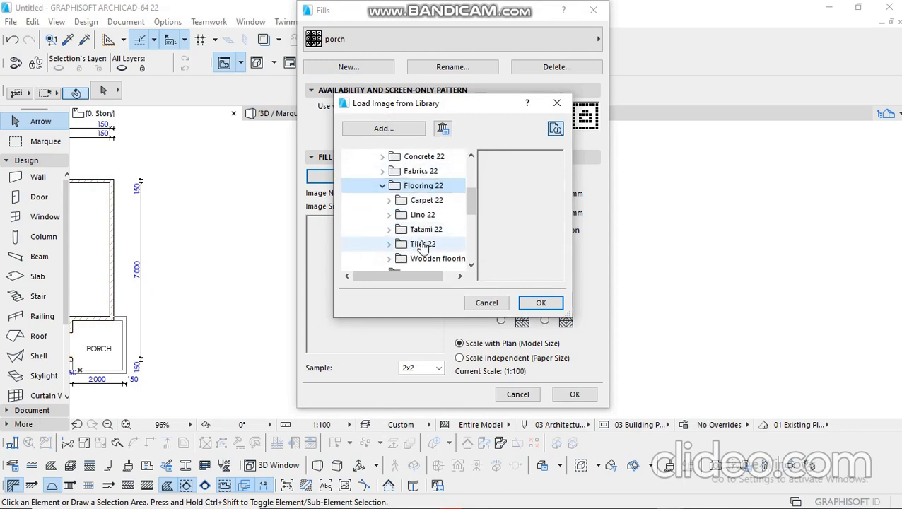
left_click(427, 244)
left_click(387, 246)
Preview the textures in the Tiles 22 folder, from the coloured and mosaic tiles to the anthracite and black-and-white ones
left_click(424, 171)
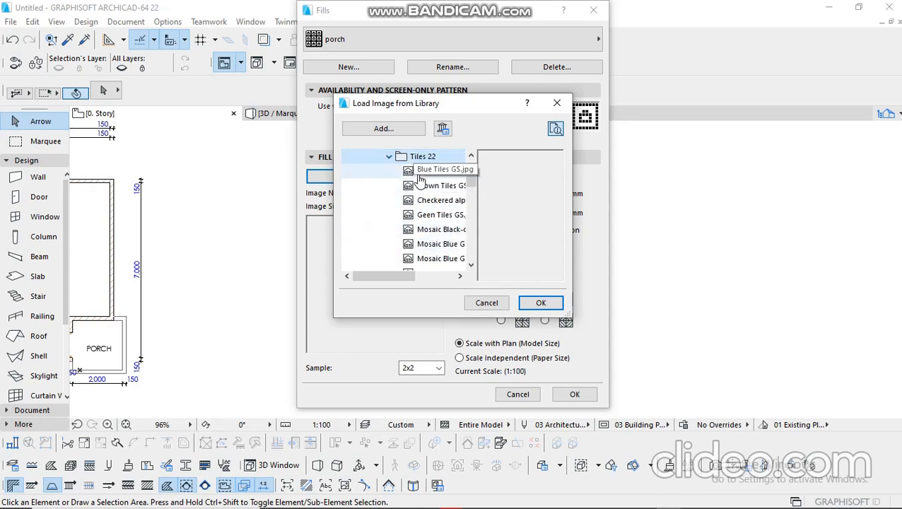
left_click(424, 186)
left_click(424, 200)
left_click(424, 215)
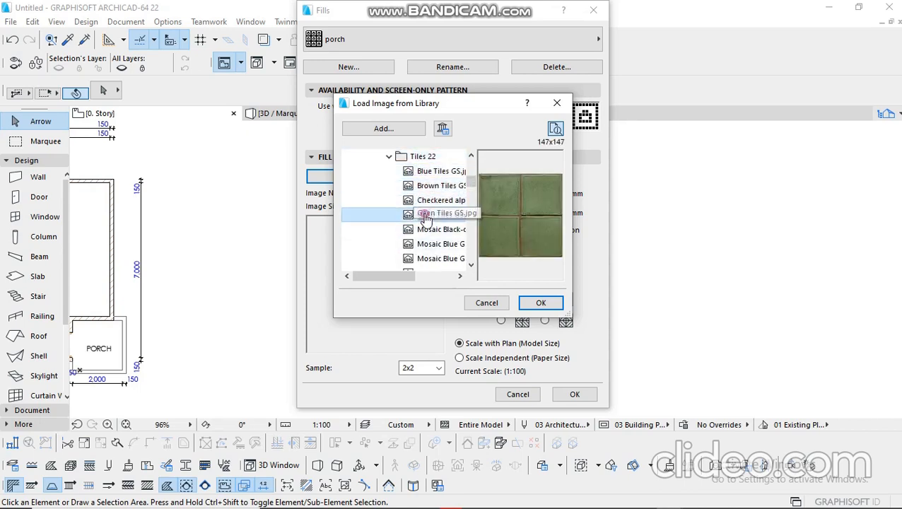
left_click(424, 229)
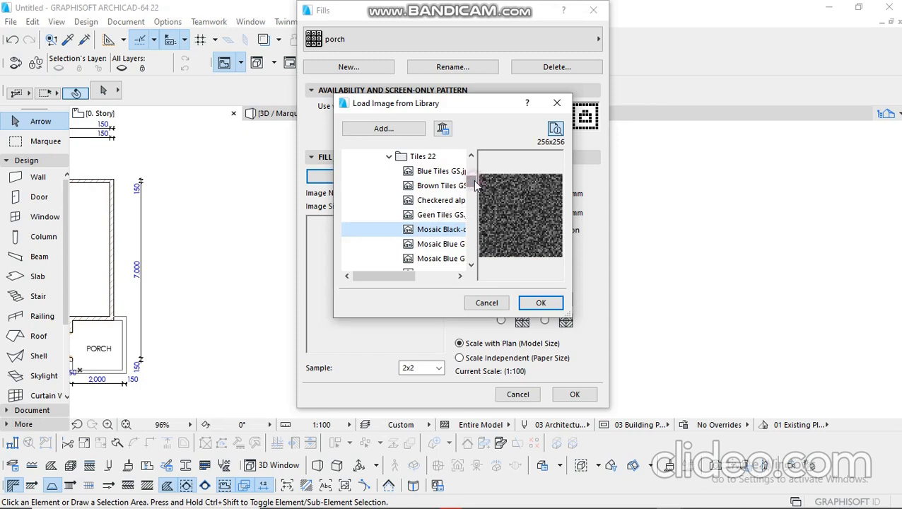
left_click_drag(475, 184, 476, 200)
left_click(438, 214)
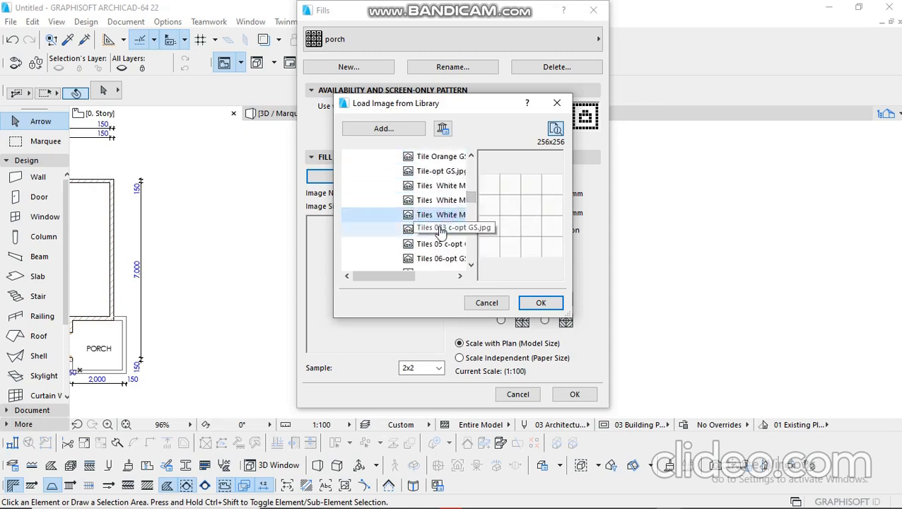
left_click(440, 230)
left_click(431, 243)
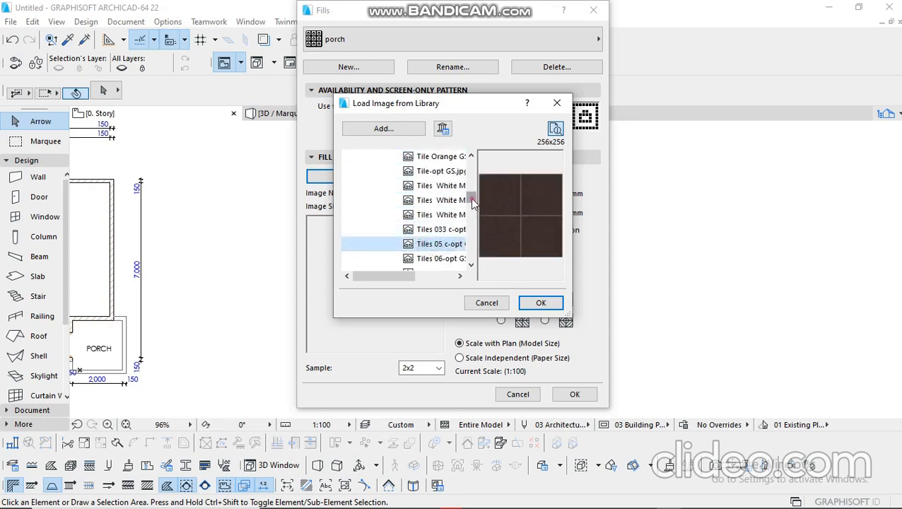
left_click_drag(472, 201, 472, 208)
left_click(446, 213)
left_click(444, 200)
left_click(443, 187)
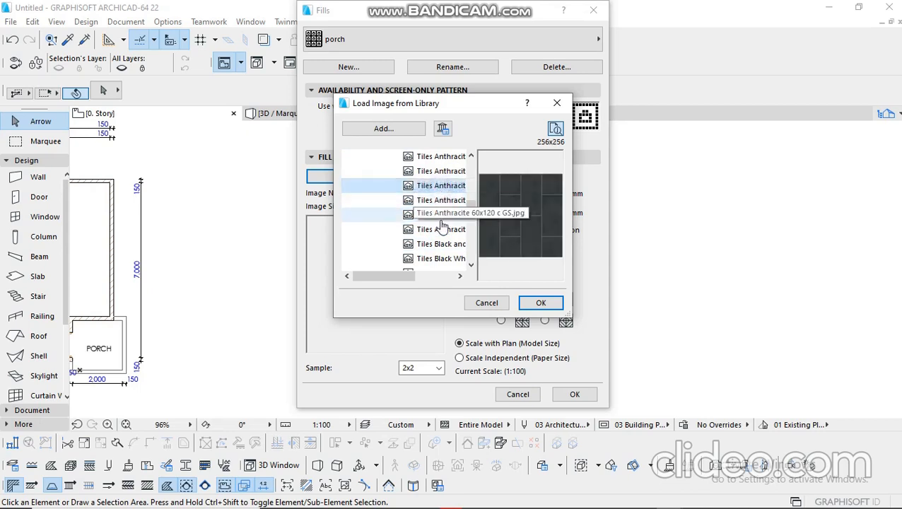
left_click(439, 244)
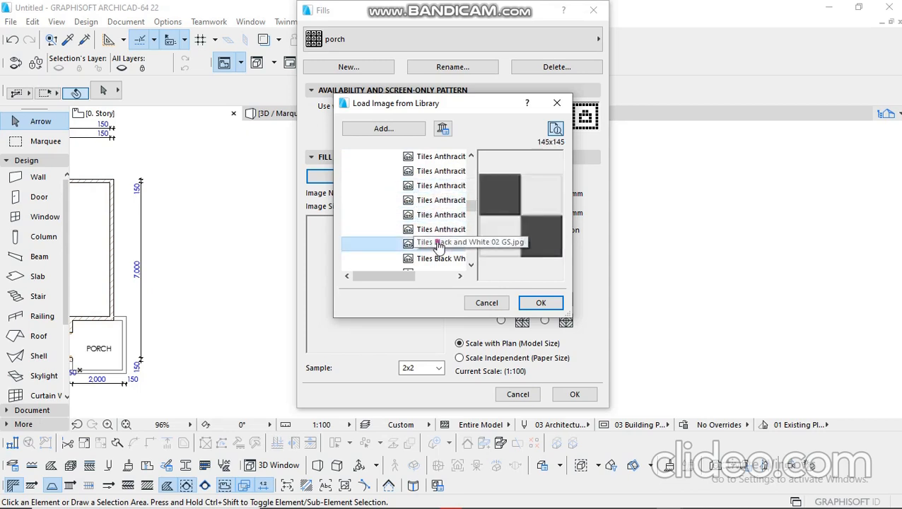
Load Tiles Light Gray 30x30 GS.jpg as the texture of the porch fill
left_click_drag(473, 212, 473, 219)
left_click(445, 201)
left_click(439, 174)
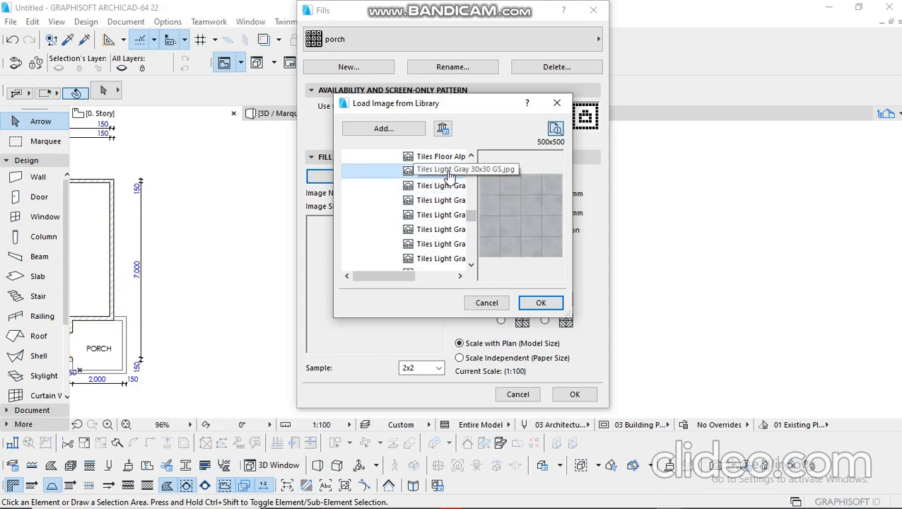
left_click(540, 302)
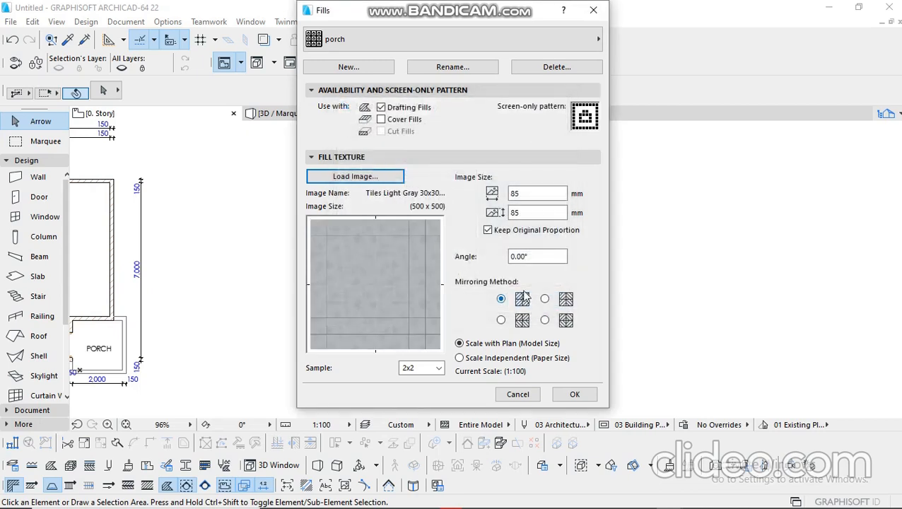
Set the porch fill's image size to 300 by 300 mm and save the new fill
left_click(536, 193)
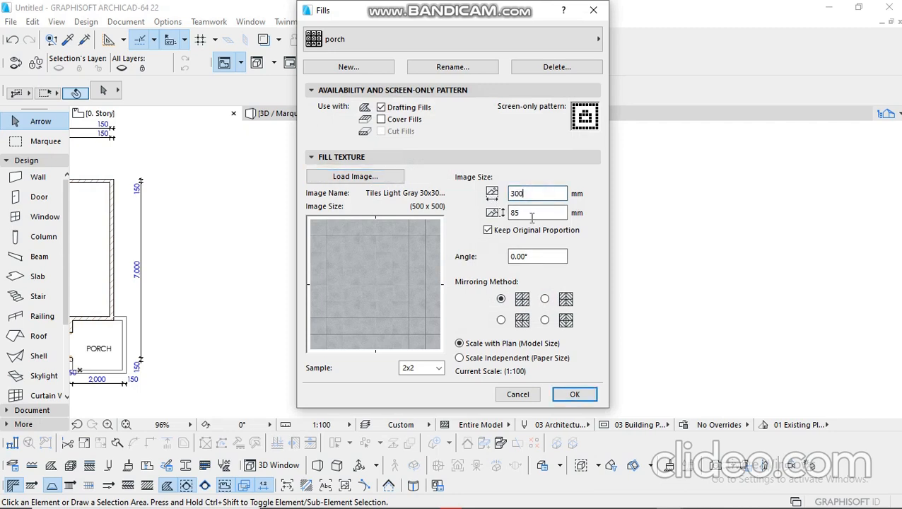
left_click(514, 213)
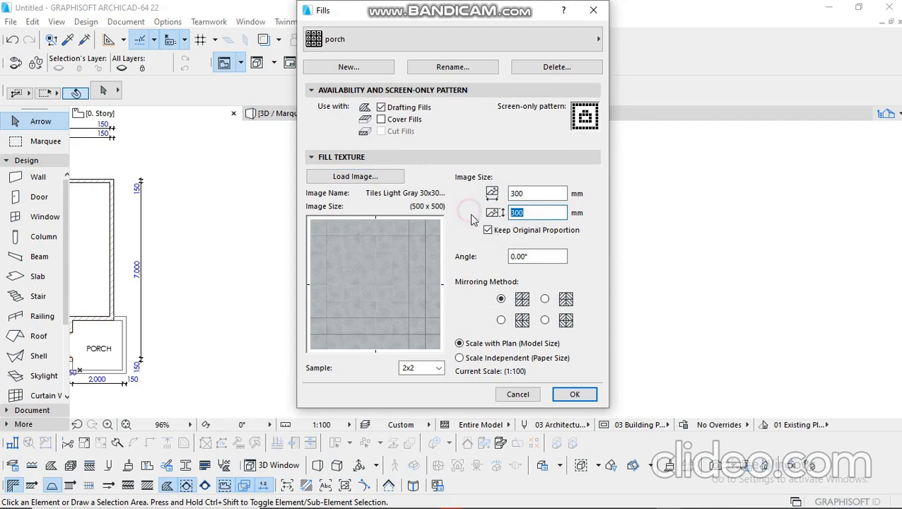
left_click(571, 396)
Set the Fill tool's default pattern to the porch image fill
scroll(499, 352, "up", 3)
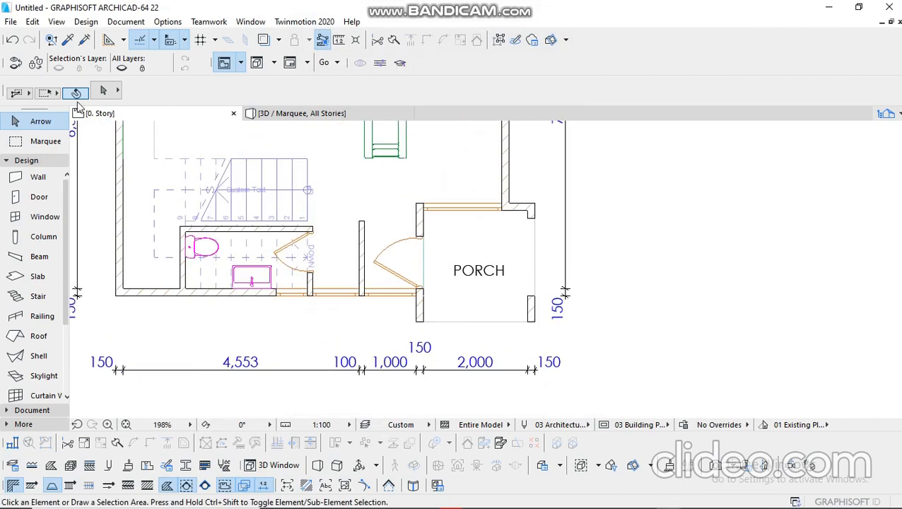
left_click(32, 410)
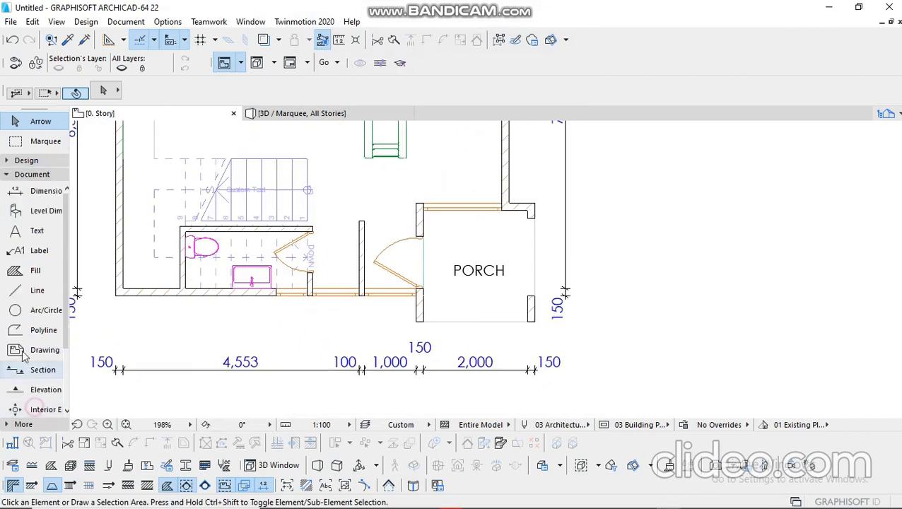
double_click(17, 270)
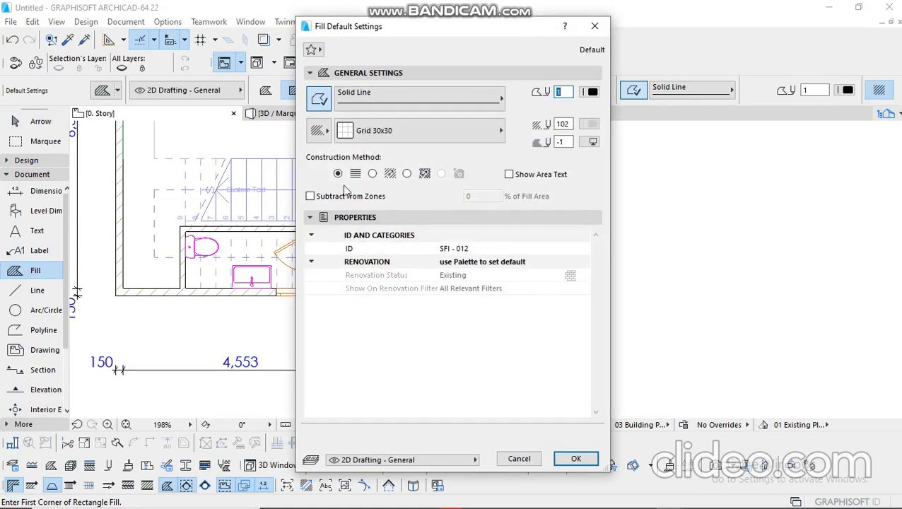
left_click(377, 131)
scroll(712, 324, "down", 2)
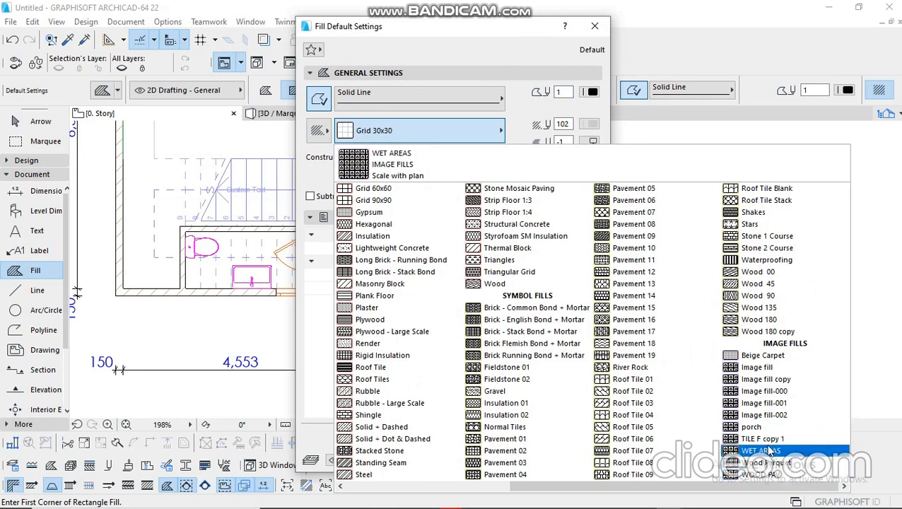
left_click(757, 429)
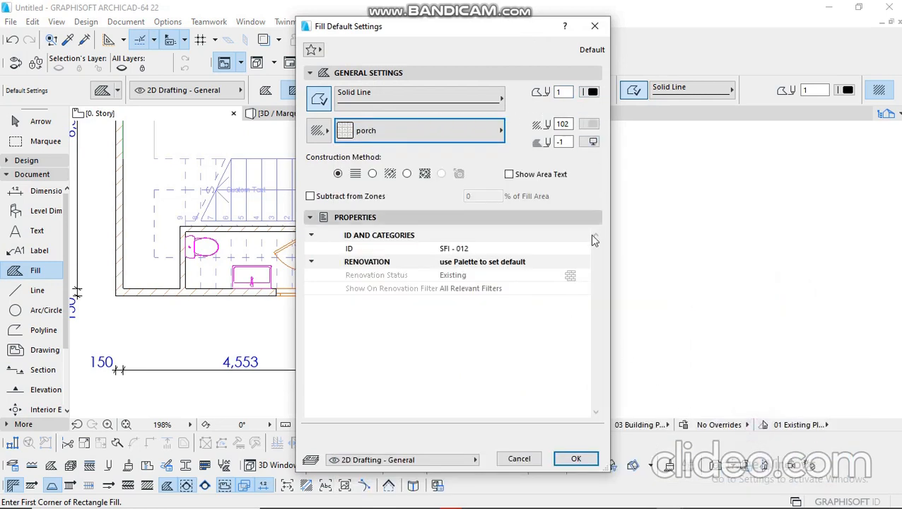
left_click(575, 459)
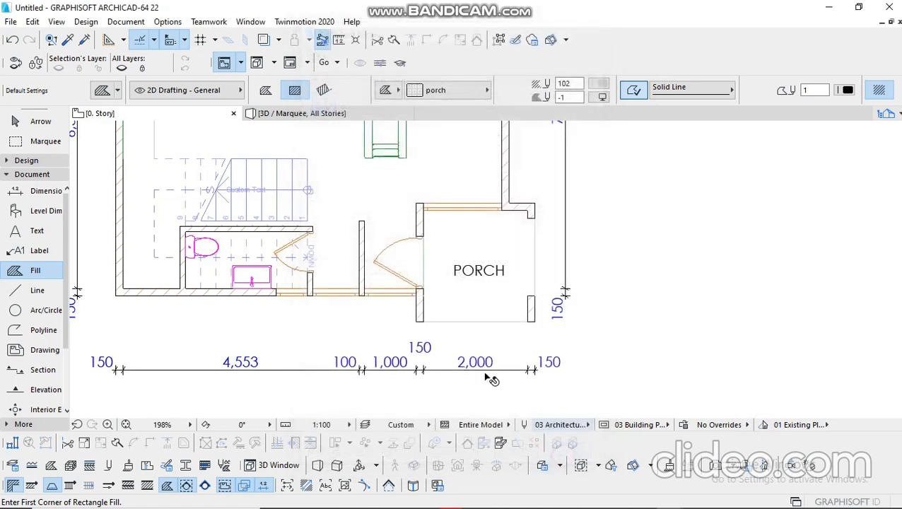
Draw a rectangular fill over the porch floor, from the inner wall corner by the window to the diagonally opposite outer corner
scroll(488, 281, "up", 2)
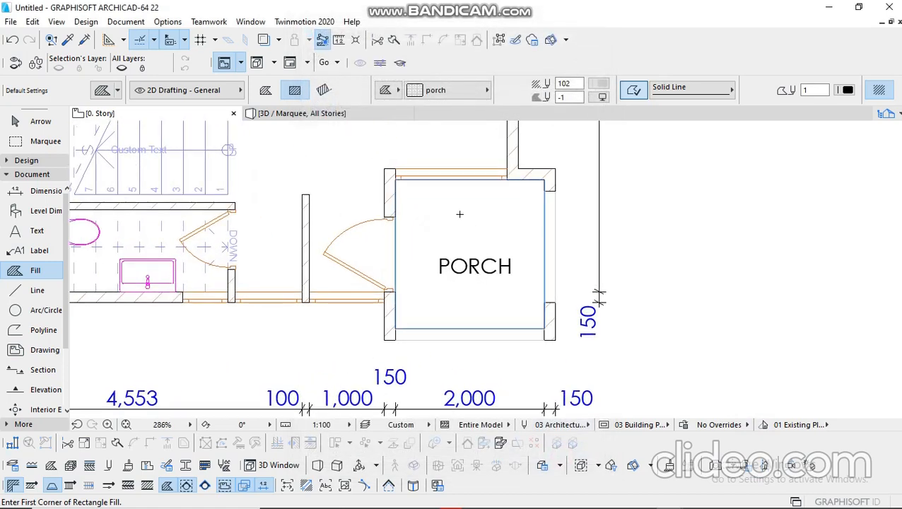
left_click(395, 179)
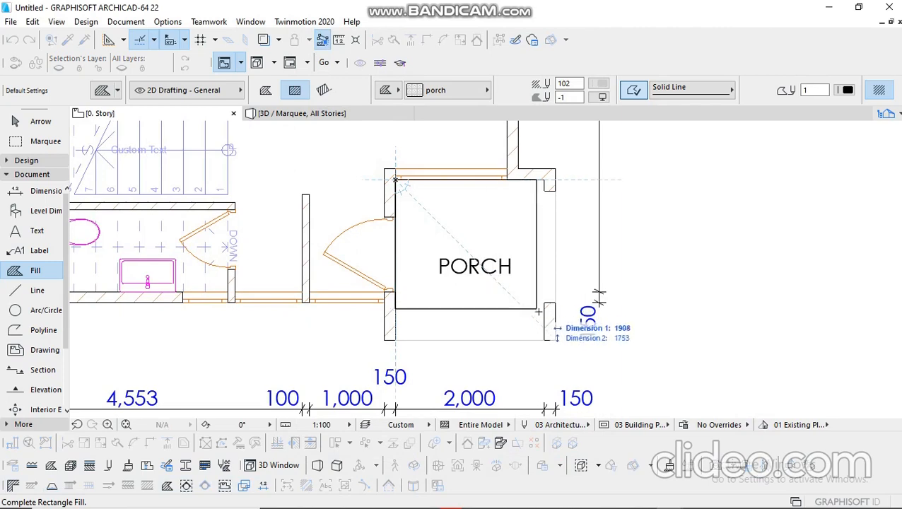
left_click(556, 339)
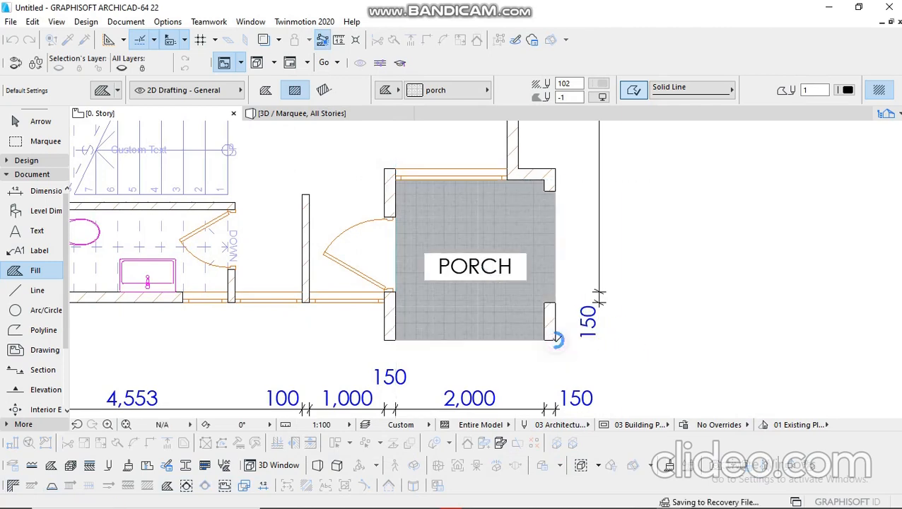
scroll(518, 233, "up", 2)
scroll(518, 233, "up", 2)
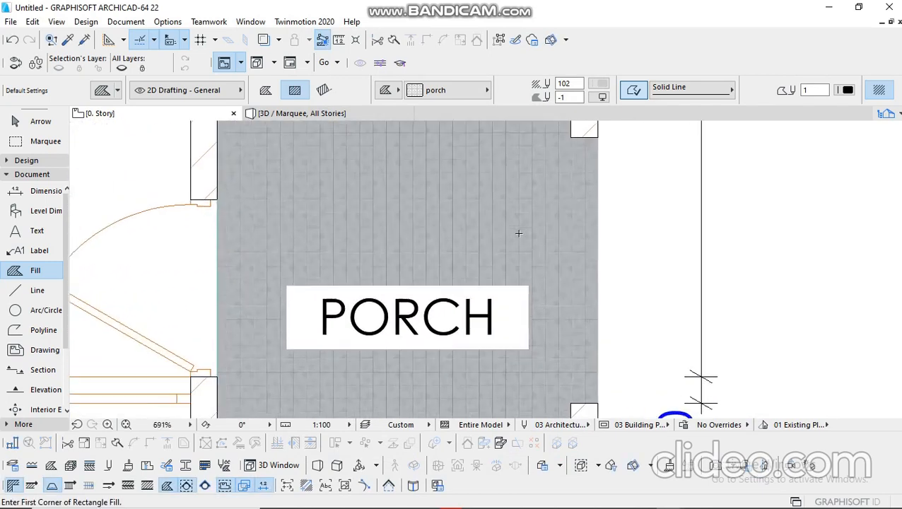
scroll(518, 233, "down", 1)
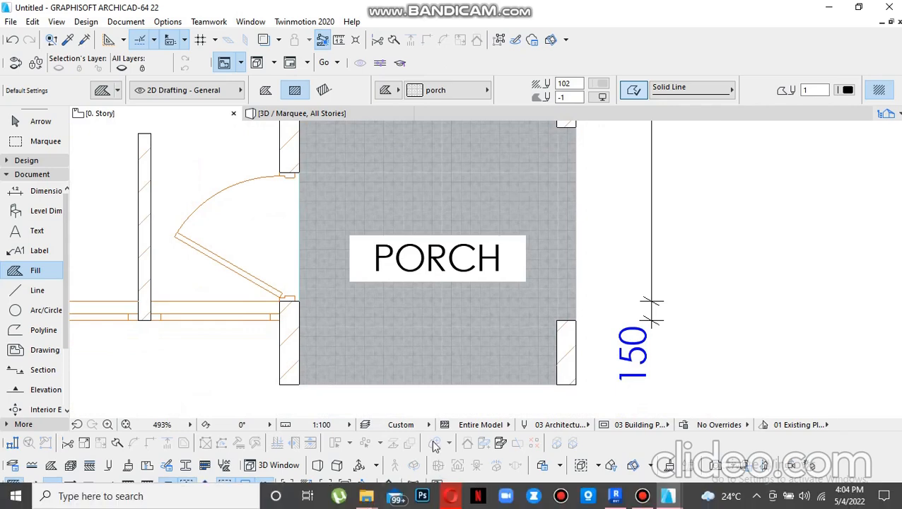
Set the porch fill's image size to 600 by 600 mm
left_click(52, 465)
left_click_drag(534, 195, 473, 195)
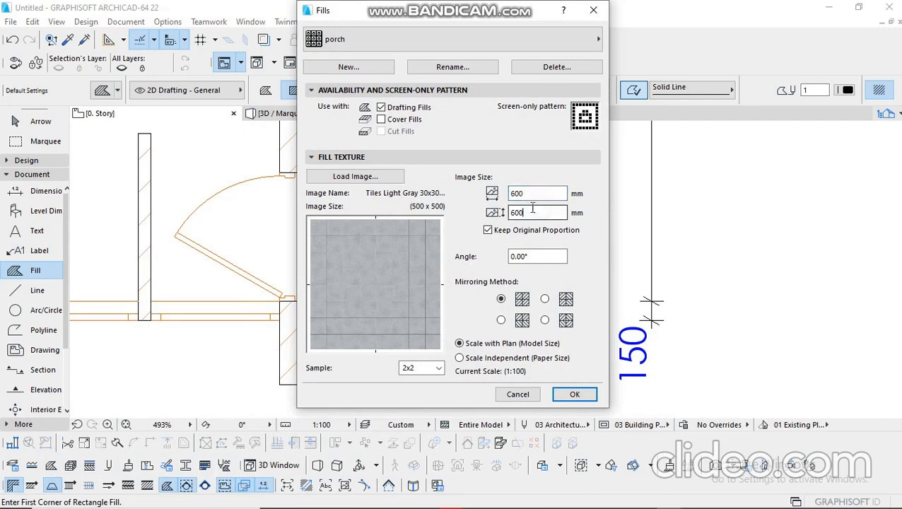
left_click(574, 395)
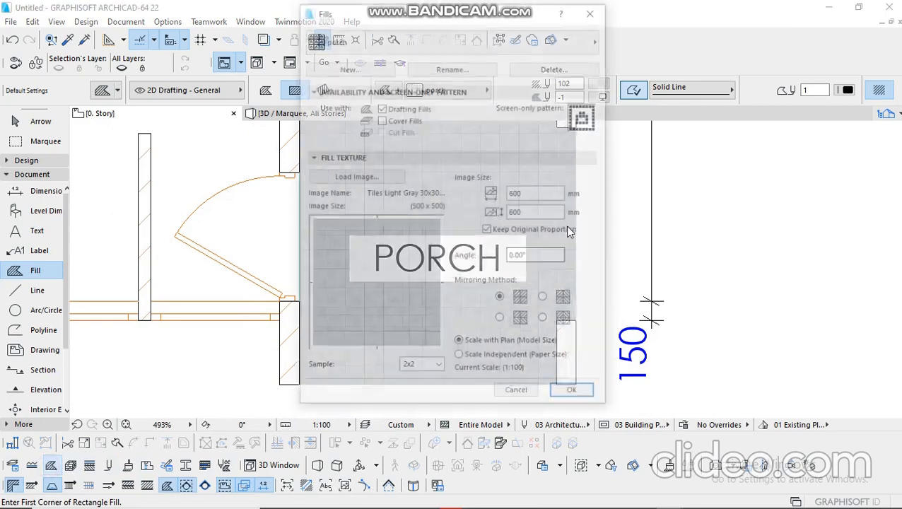
Set the porch fill's image width to 900 mm with the original proportion kept
left_click_drag(531, 193, 468, 195)
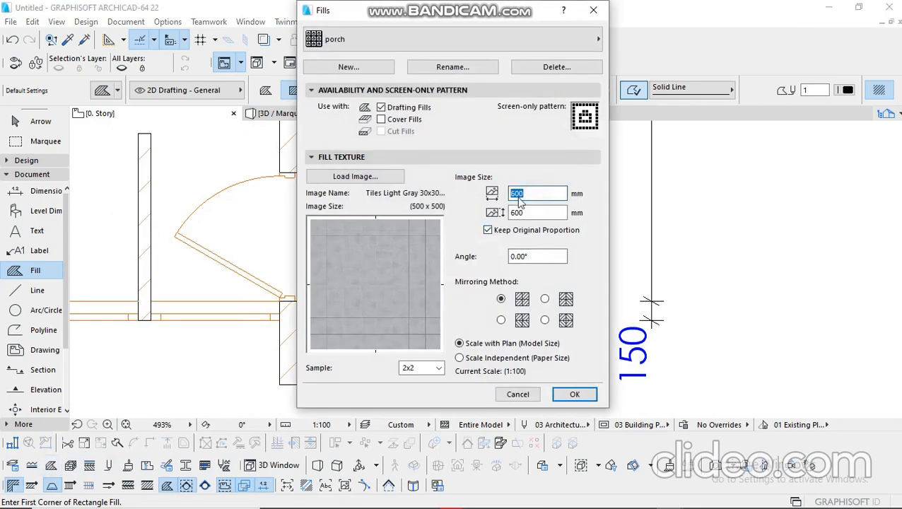
type("900")
left_click(588, 260)
left_click(592, 394)
scroll(459, 285, "down", 3)
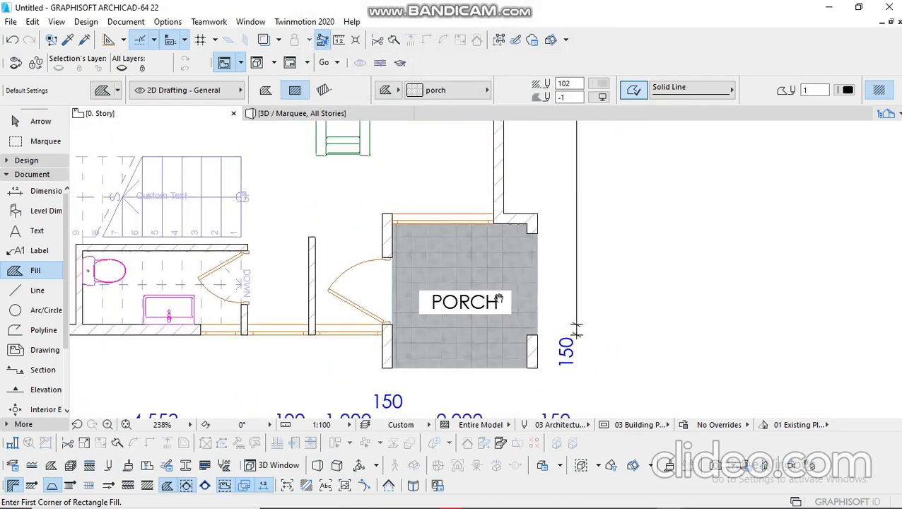
Draw a 2450 by 1850 mm rectangular porch fill over the rear porch floor, between its diagonally opposite corners
scroll(499, 300, "down", 2)
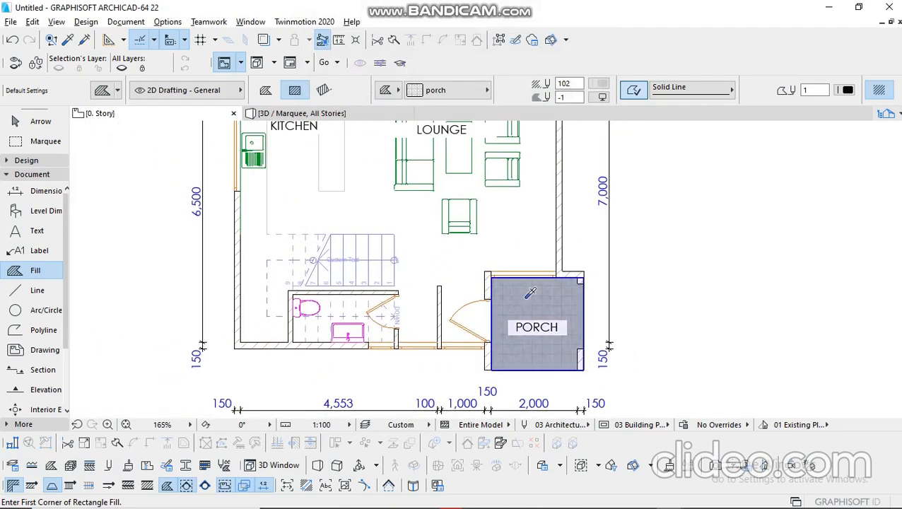
scroll(428, 242, "down", 2)
scroll(379, 175, "up", 2)
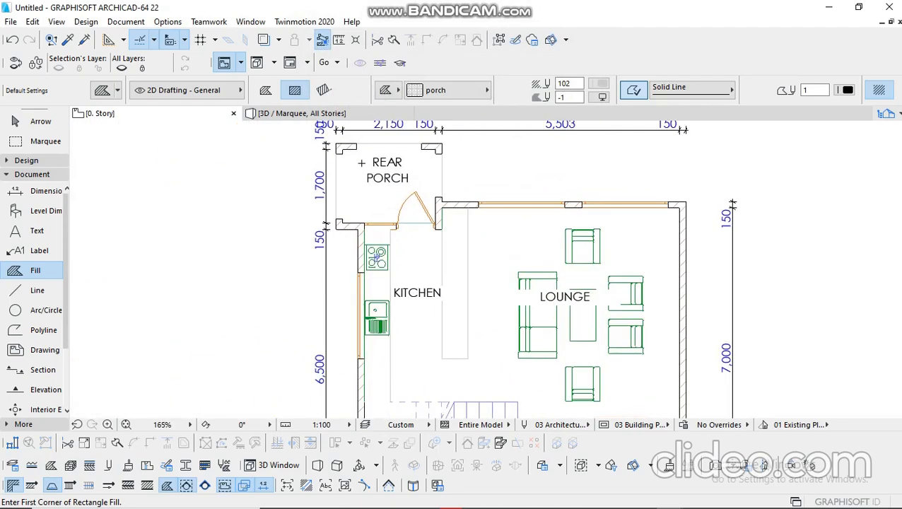
left_click(336, 145)
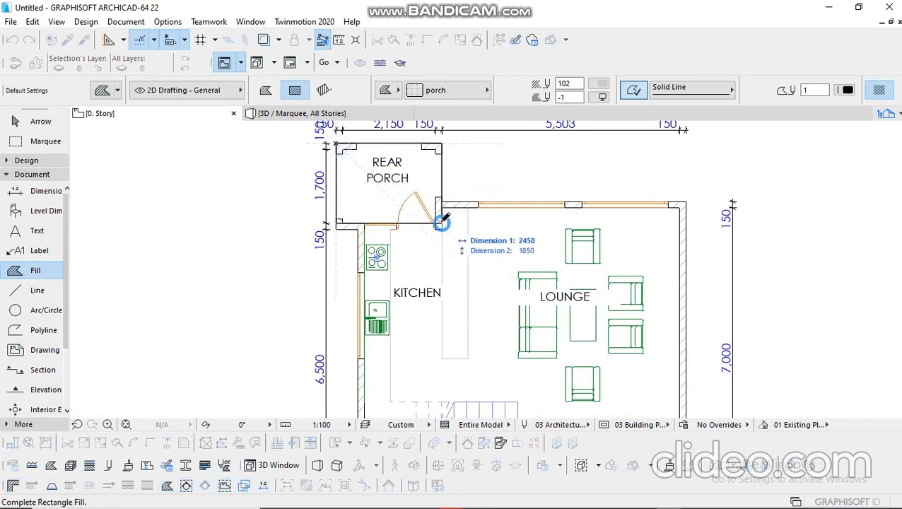
left_click(441, 222)
scroll(438, 240, "down", 2)
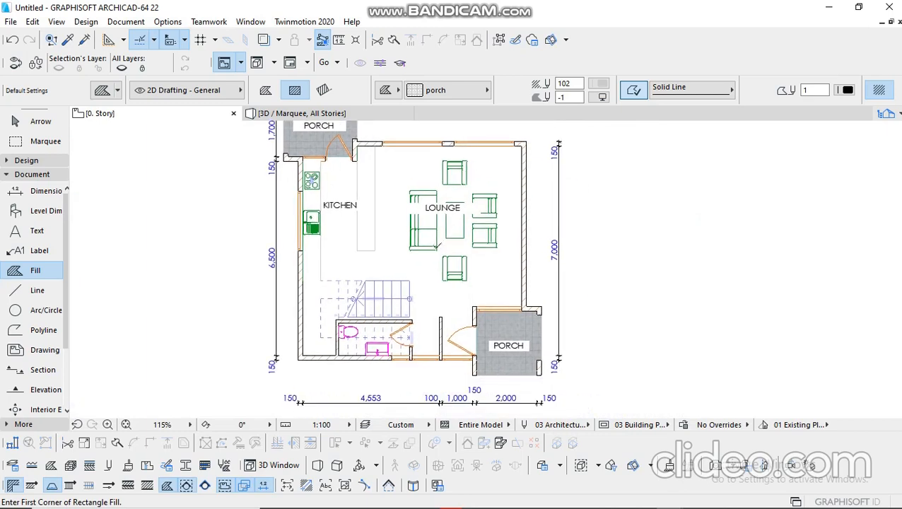
Create a new image fill named lounge in the fill attributes
scroll(436, 246, "up", 1)
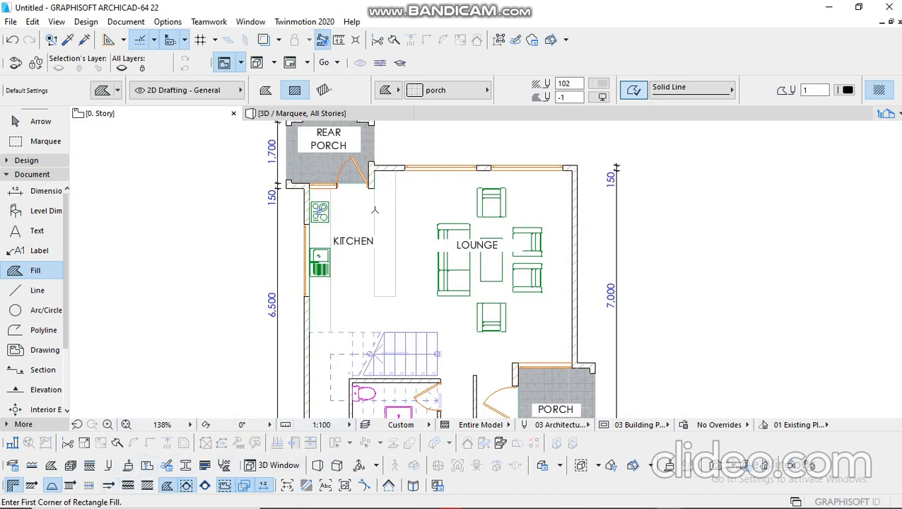
middle_click_drag(395, 253, 383, 233)
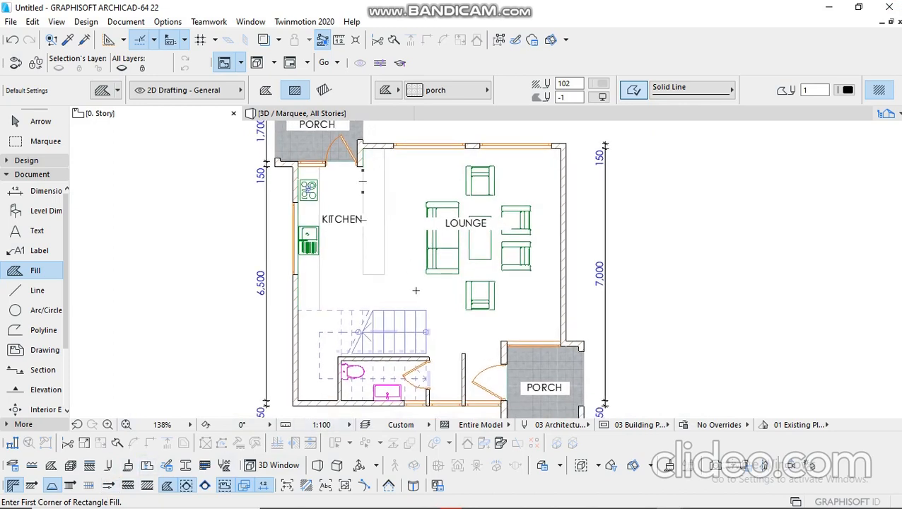
left_click(53, 466)
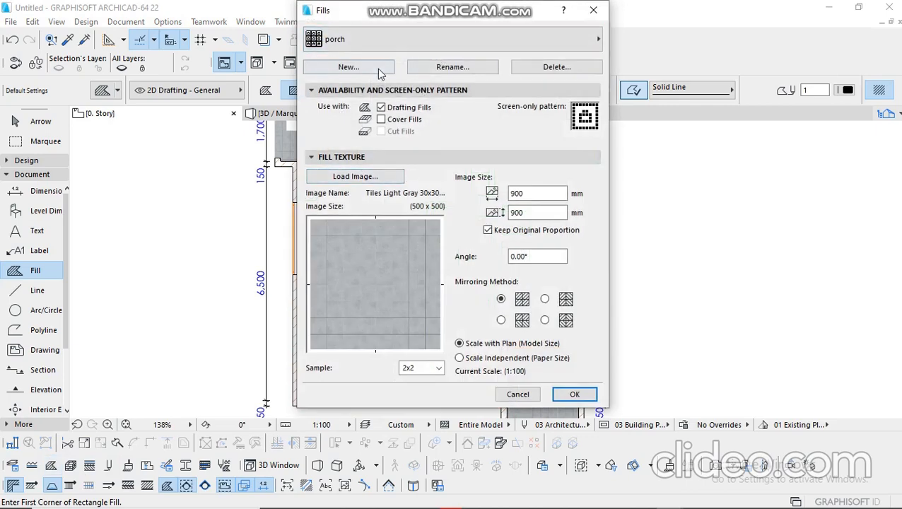
left_click(380, 68)
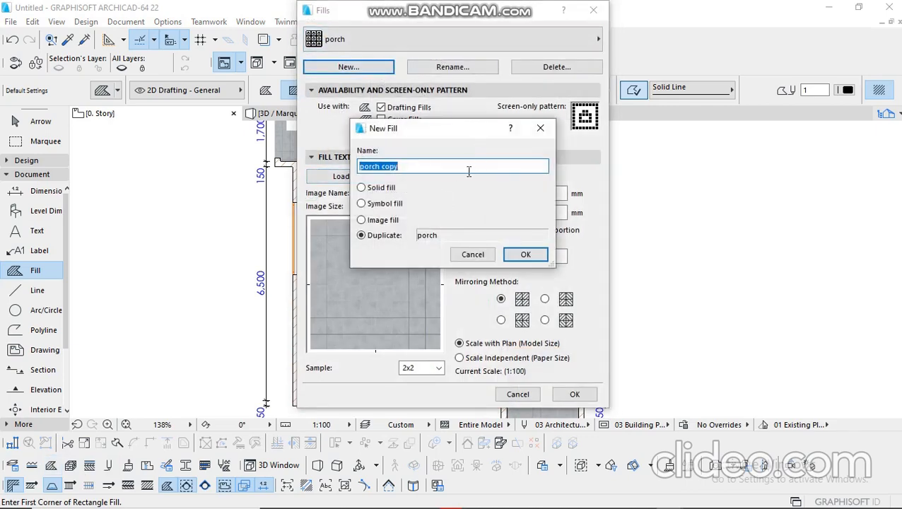
type("lounge")
left_click(384, 224)
left_click(524, 256)
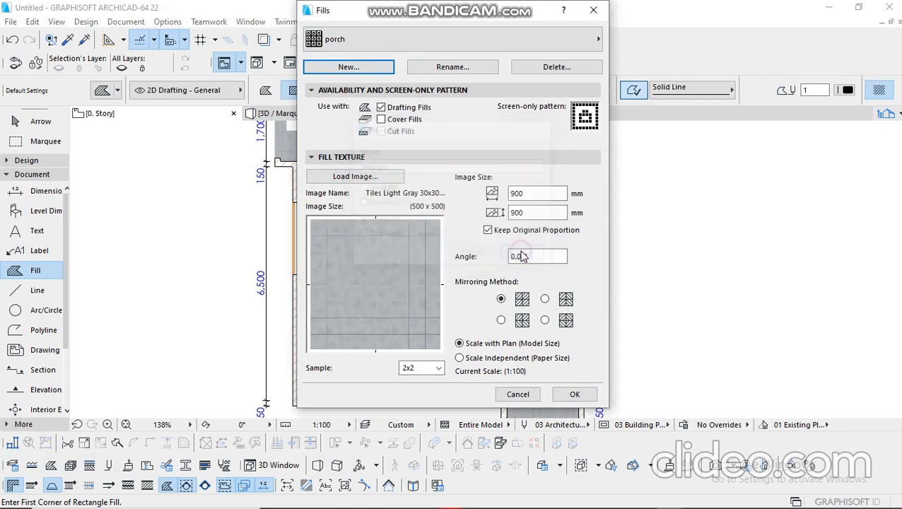
Start loading an image for the lounge fill and browse the ARCHICAD Library 22 flooring textures to the wooden flooring folder
left_click(388, 182)
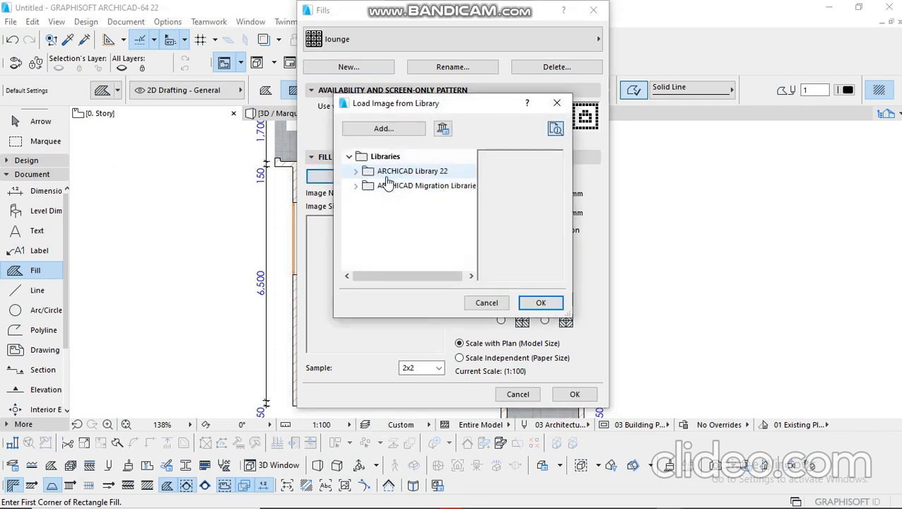
left_click(356, 171)
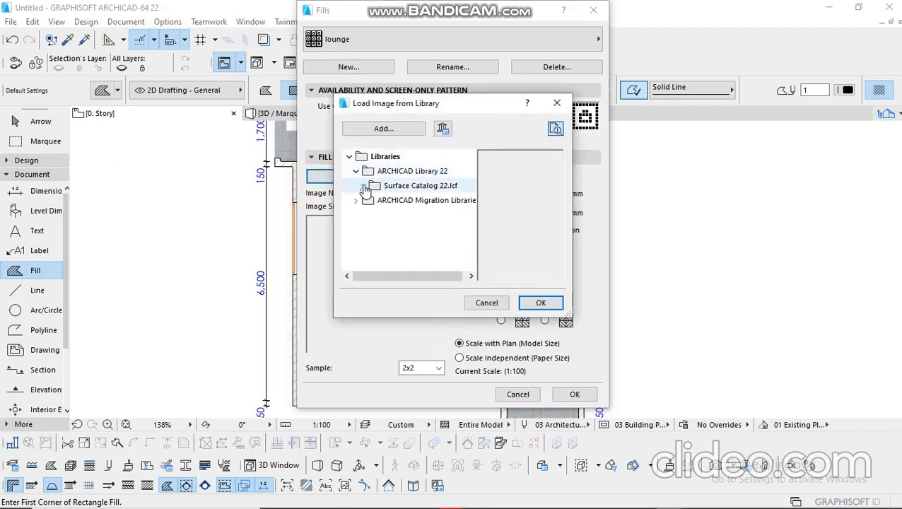
left_click(363, 186)
left_click(369, 201)
left_click(376, 214)
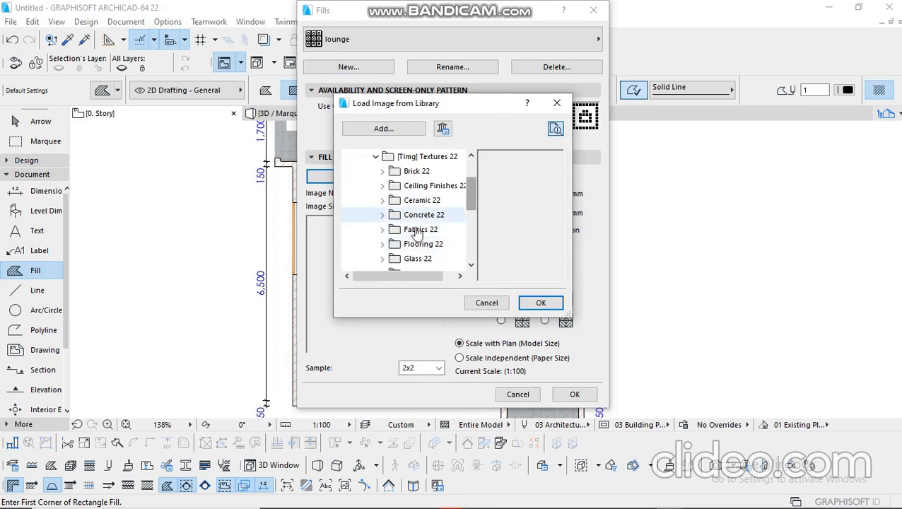
left_click(382, 245)
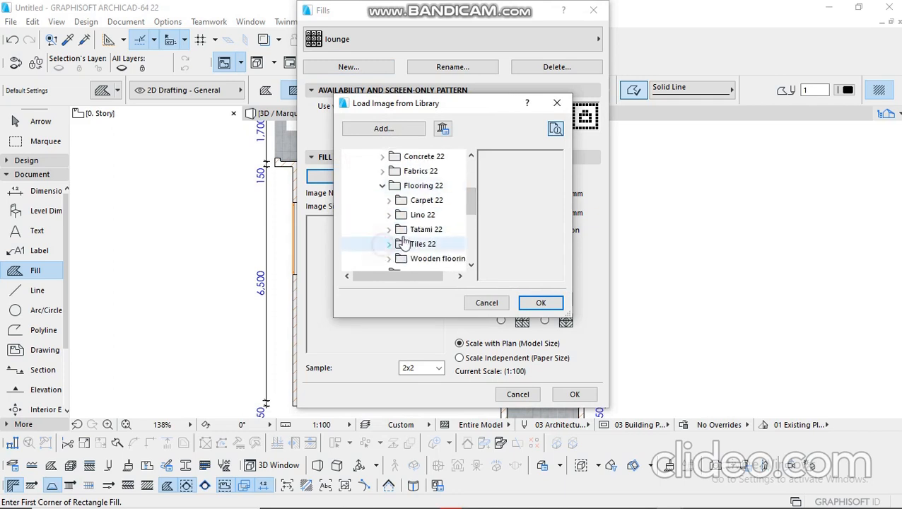
scroll(467, 201, "down", 2)
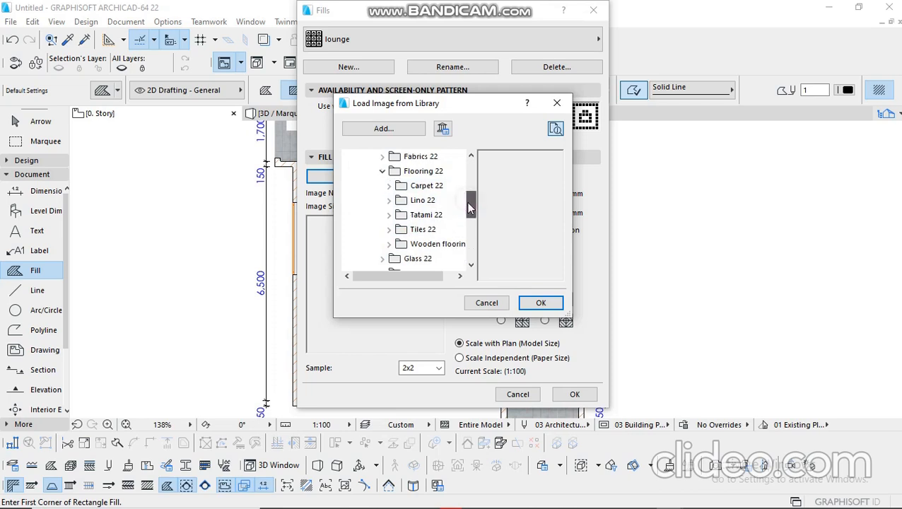
left_click(388, 231)
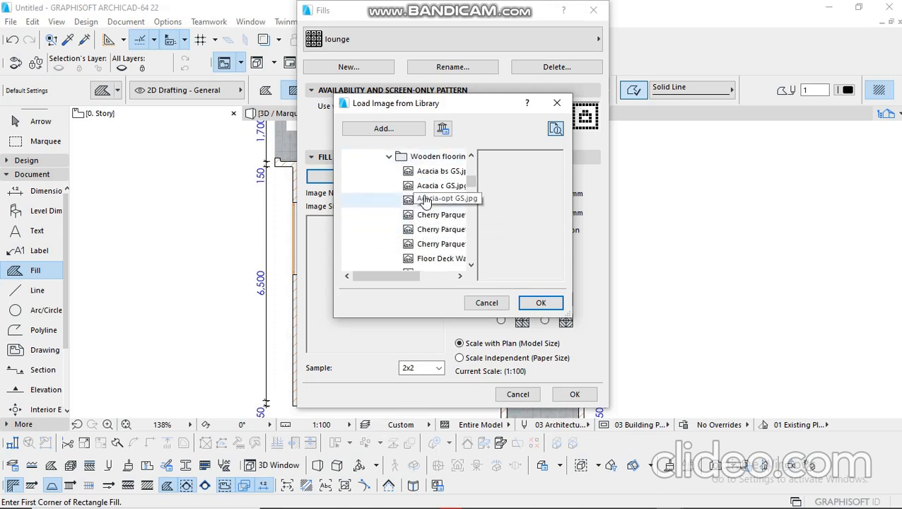
Preview the acacia, cherry parquet, floor deck, floorboard, oak parquet and Parquet 01 and 02 textures to compare wood finishes
left_click(427, 172)
left_click(431, 185)
left_click(432, 198)
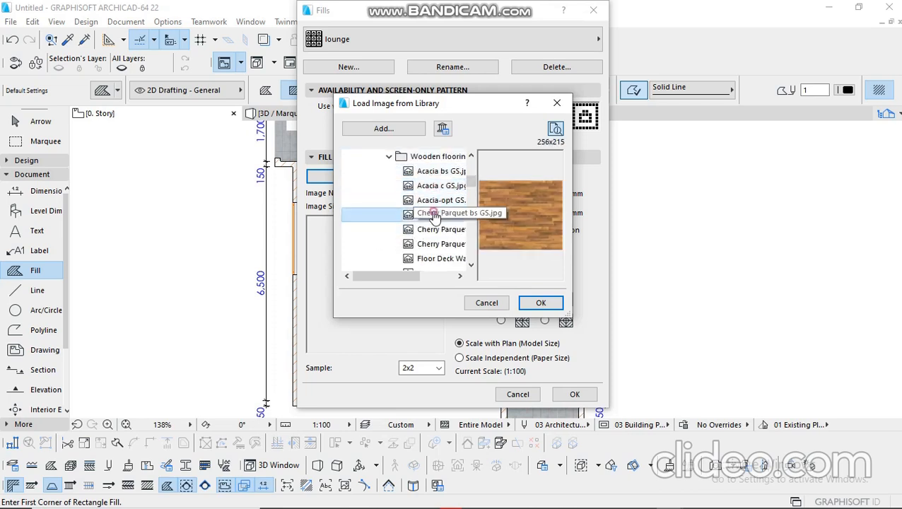
left_click(434, 215)
left_click(435, 244)
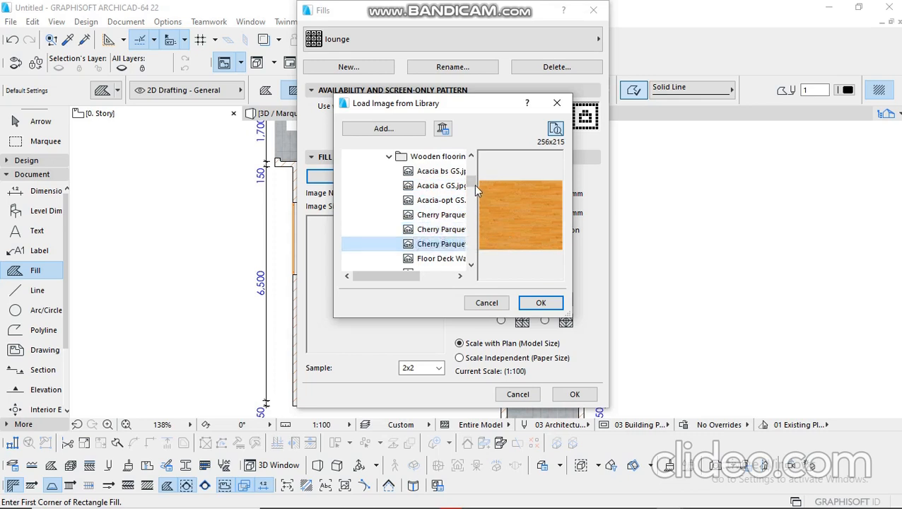
scroll(471, 188, "down", 3)
scroll(472, 188, "up", 2)
left_click(438, 201)
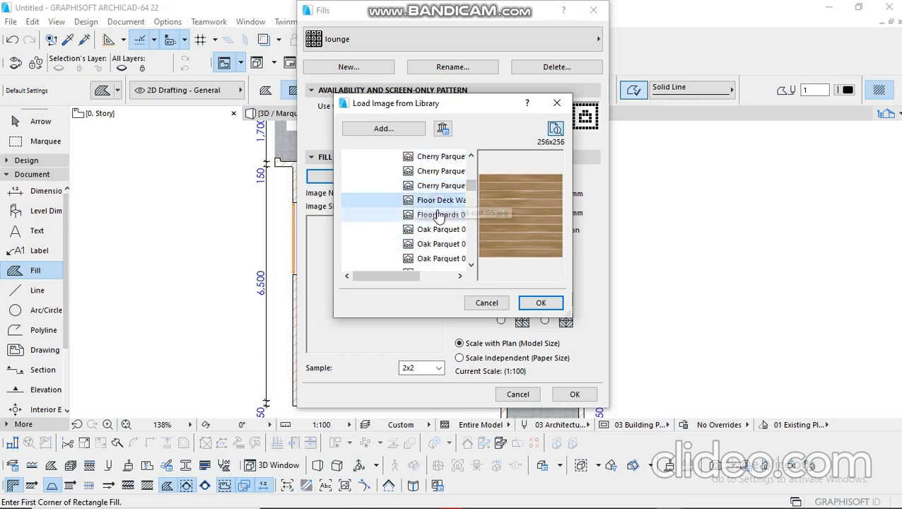
left_click(439, 215)
left_click(434, 229)
left_click(434, 244)
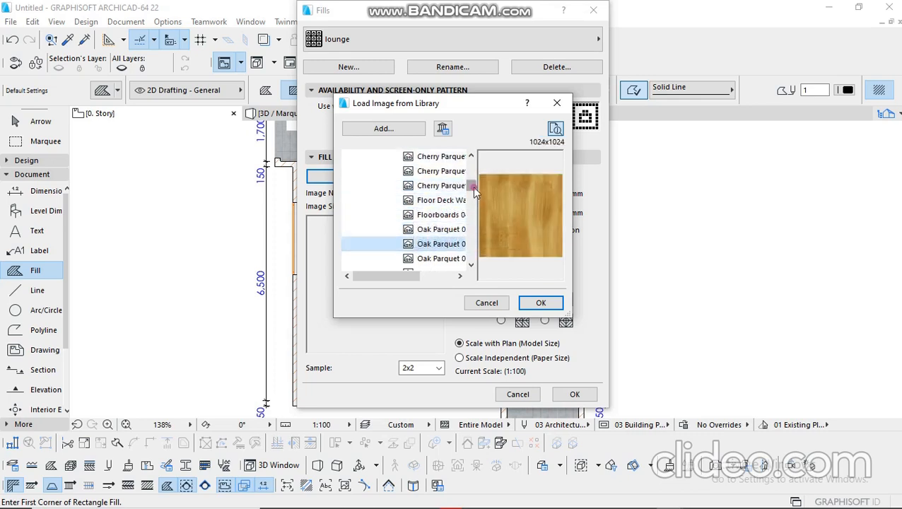
left_click_drag(472, 186, 473, 191)
left_click(439, 200)
left_click(444, 229)
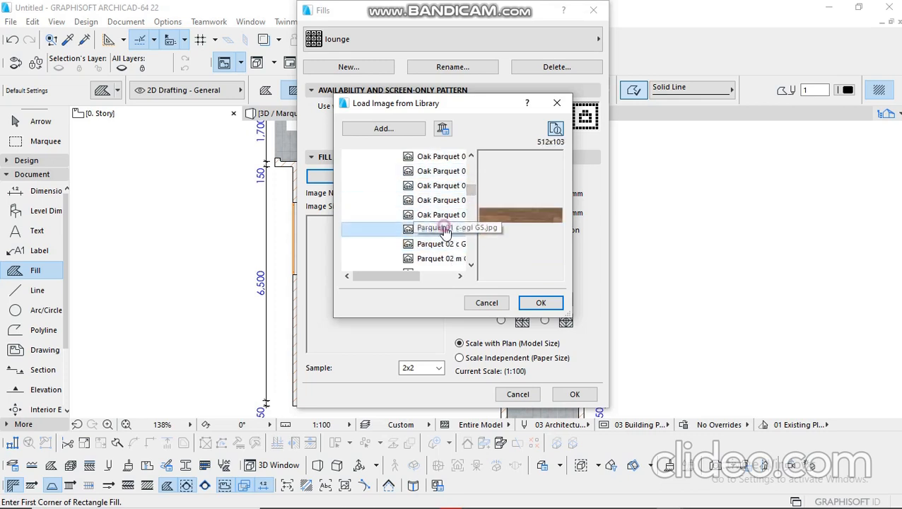
left_click(433, 244)
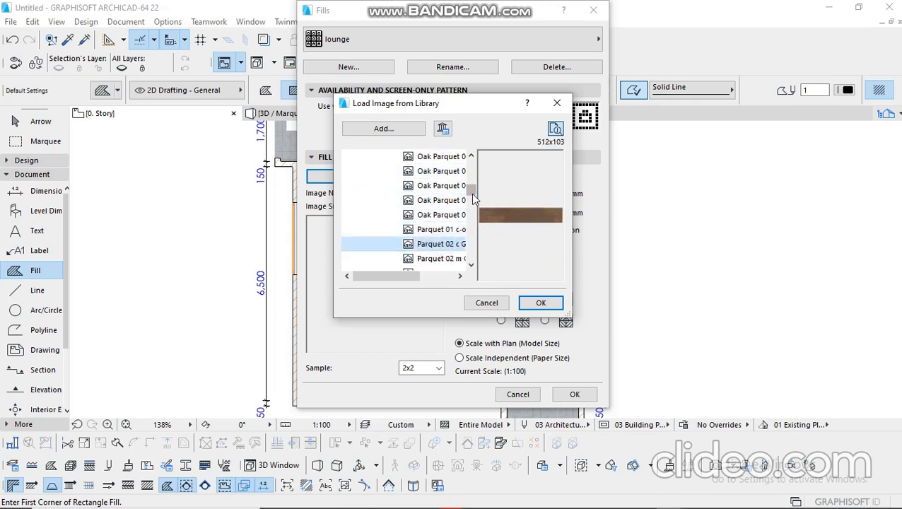
Load Parquet 03 GS as the lounge fill's texture and set its image width to 300 mm with the original proportion kept
left_click_drag(473, 195, 473, 202)
left_click(445, 185)
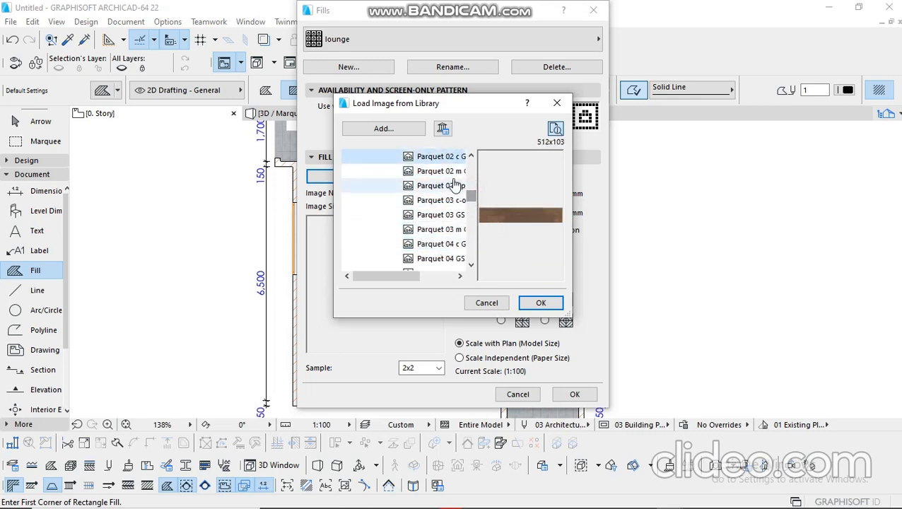
left_click(440, 214)
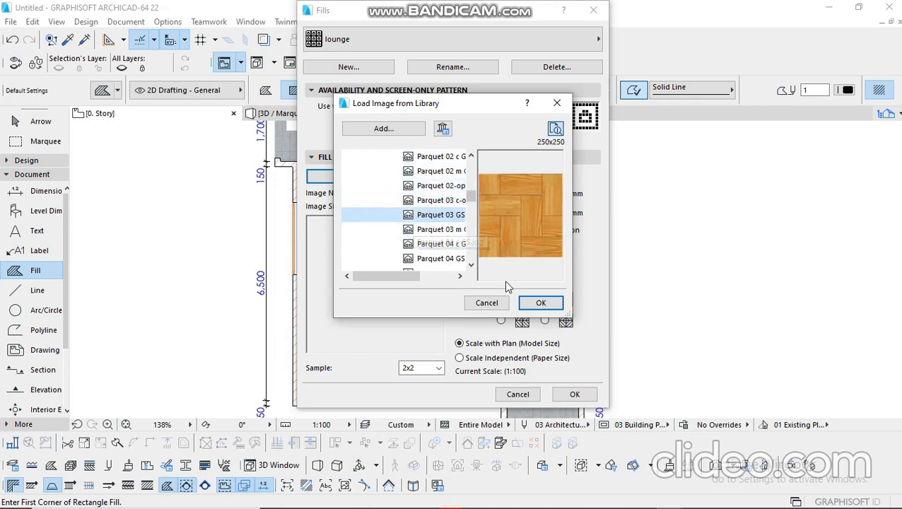
left_click(537, 303)
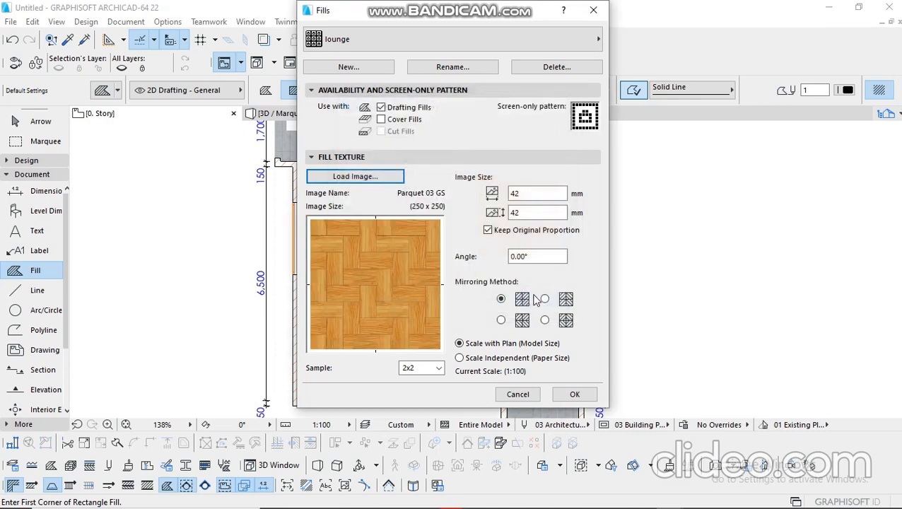
double_click(535, 193)
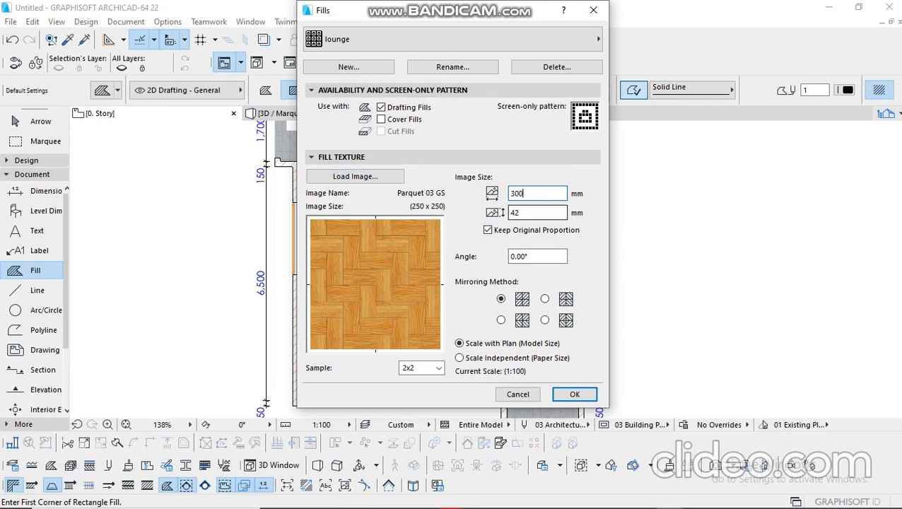
left_click(573, 395)
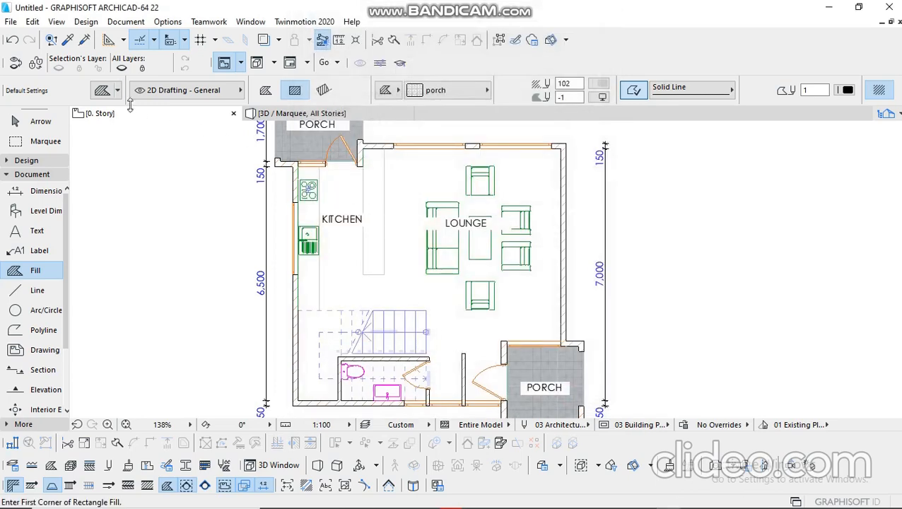
Set the Fill tool's default pattern to the lounge image fill
left_click(103, 90)
left_click(480, 133)
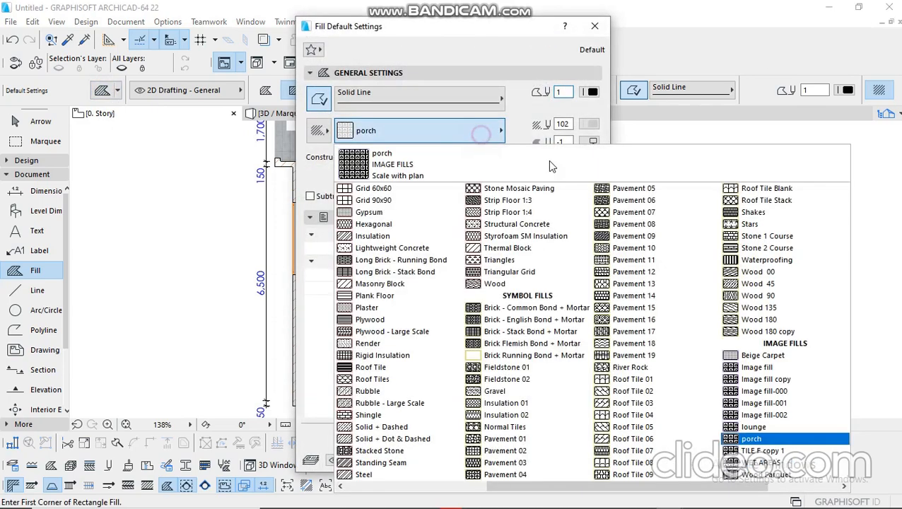
left_click(756, 428)
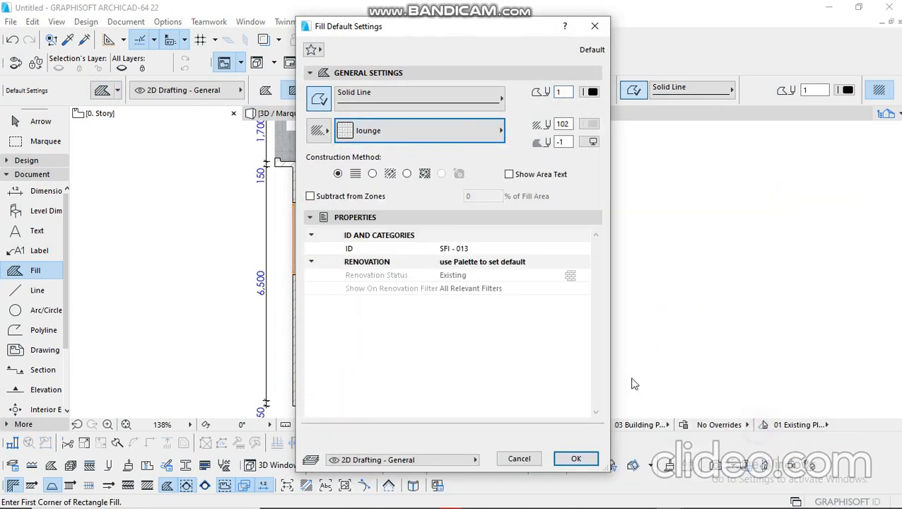
left_click(574, 459)
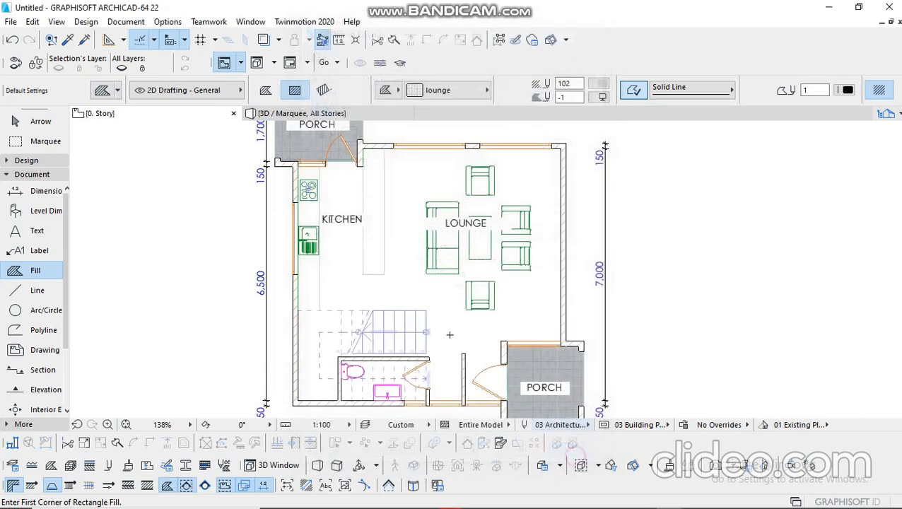
Draw a rectangular fill over the lounge seating area, from the inner wall corner by the windows to the near end corner of the kitchen counter
left_click(562, 147)
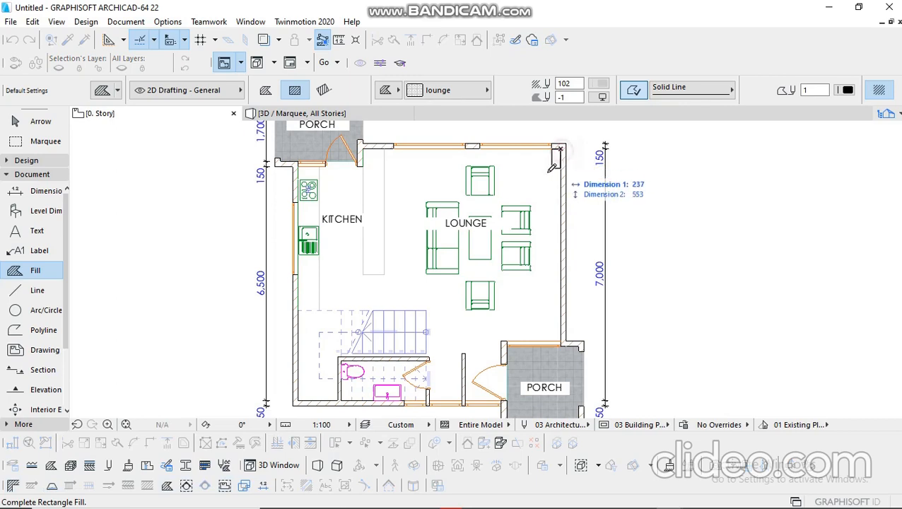
left_click(386, 273)
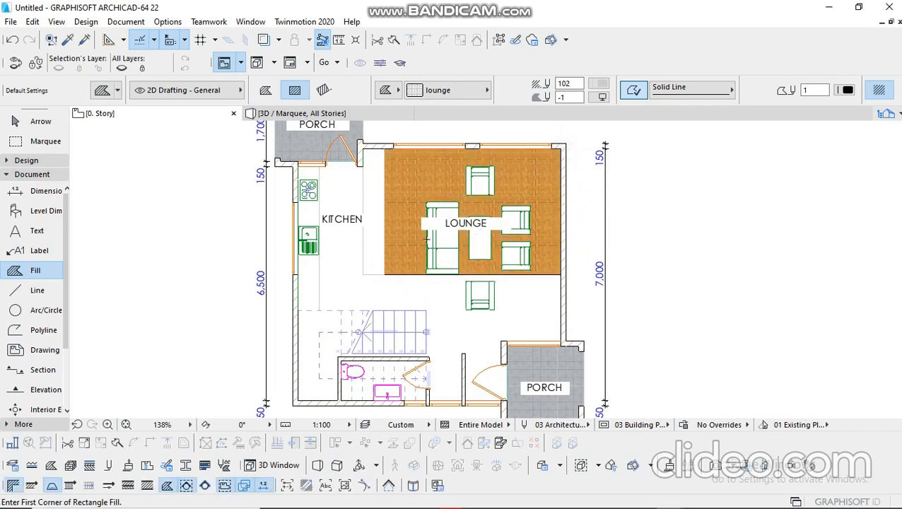
scroll(474, 211, "up", 5)
key("Escape")
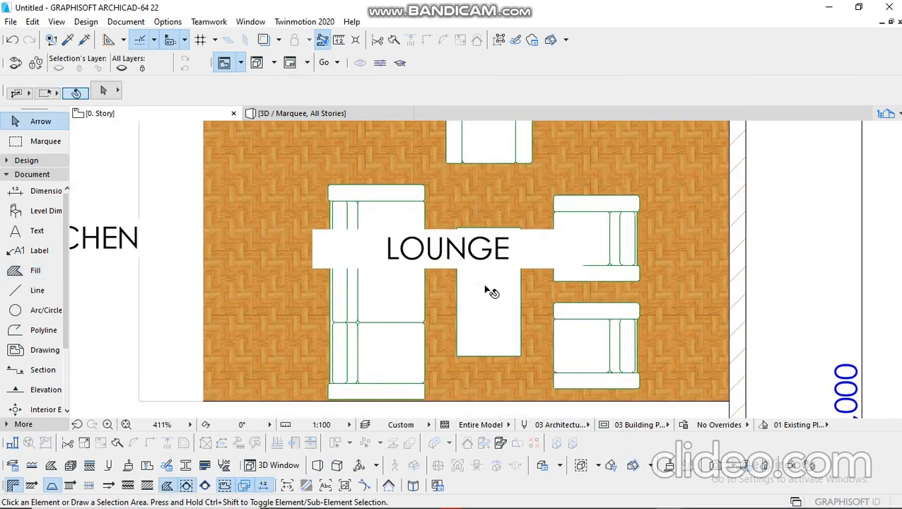
Set the lounge fill's image size to 700 mm with the original proportion kept
left_click(488, 401)
left_click(103, 93)
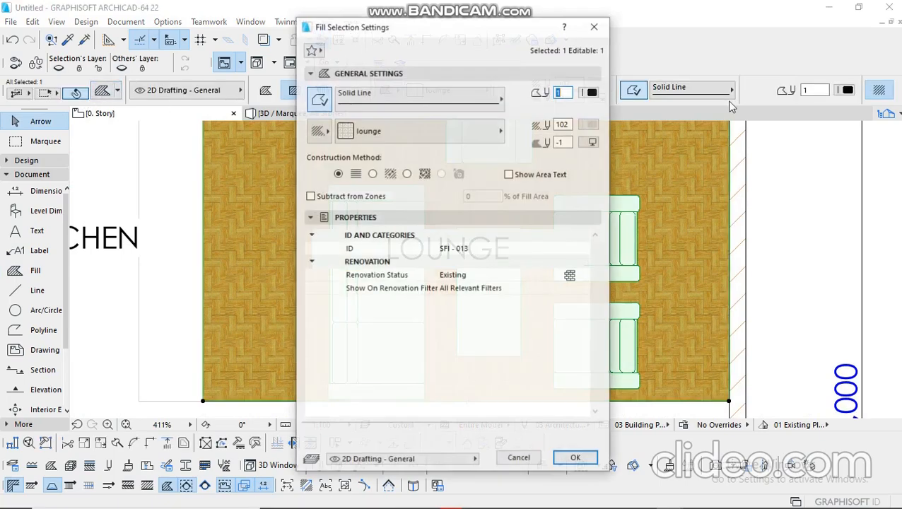
left_click(596, 27)
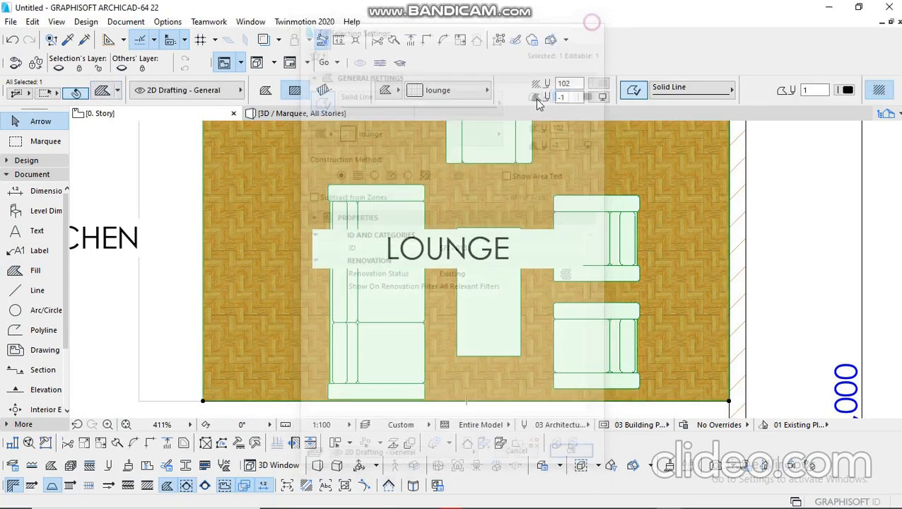
left_click(54, 465)
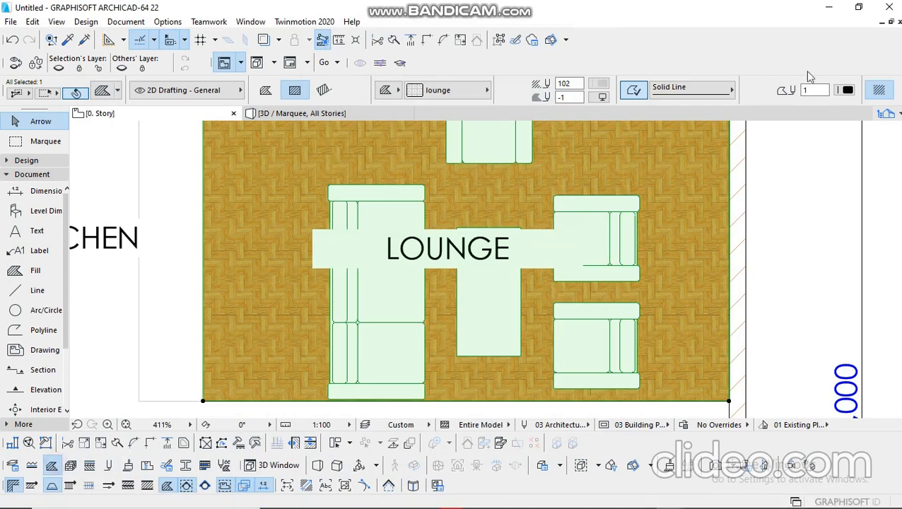
left_click_drag(534, 193, 501, 194)
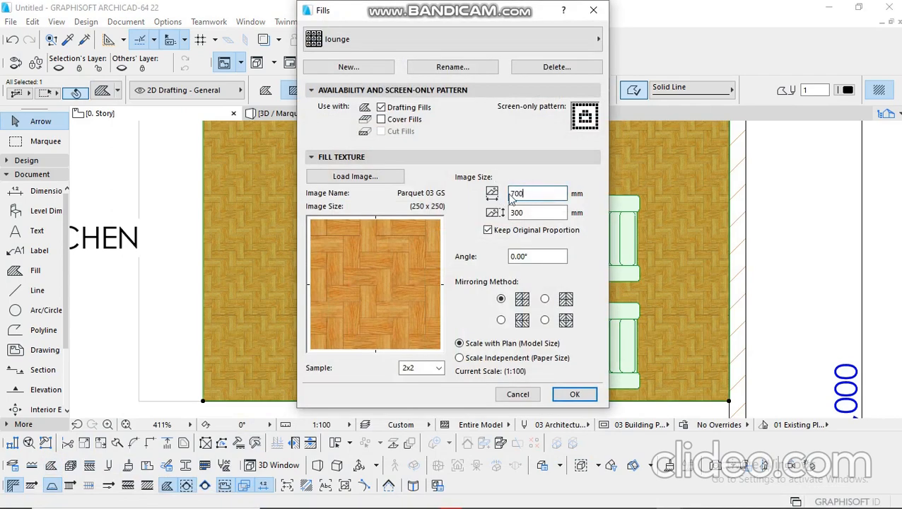
type("700")
key("Tab")
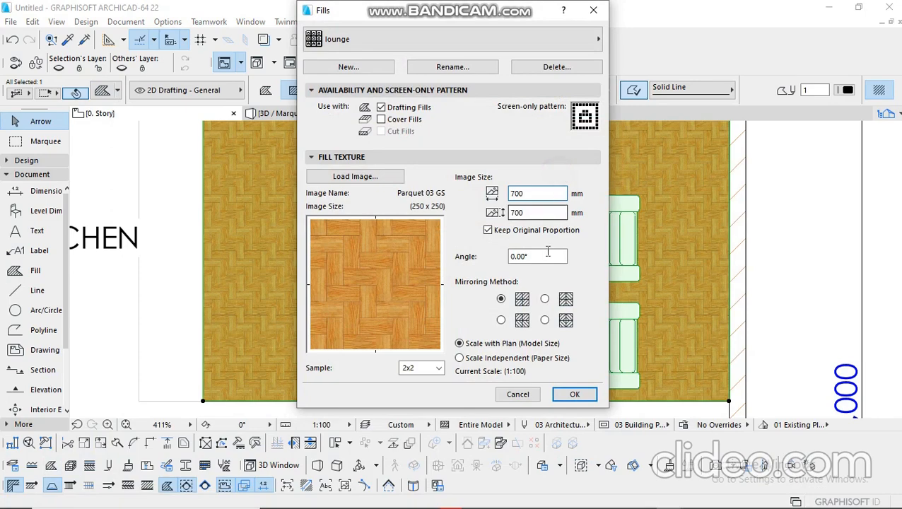
left_click(574, 395)
Offset the lounge fill's lower edge past the lone armchair to line up with the upper edge of the stairs
scroll(572, 313, "down", 2)
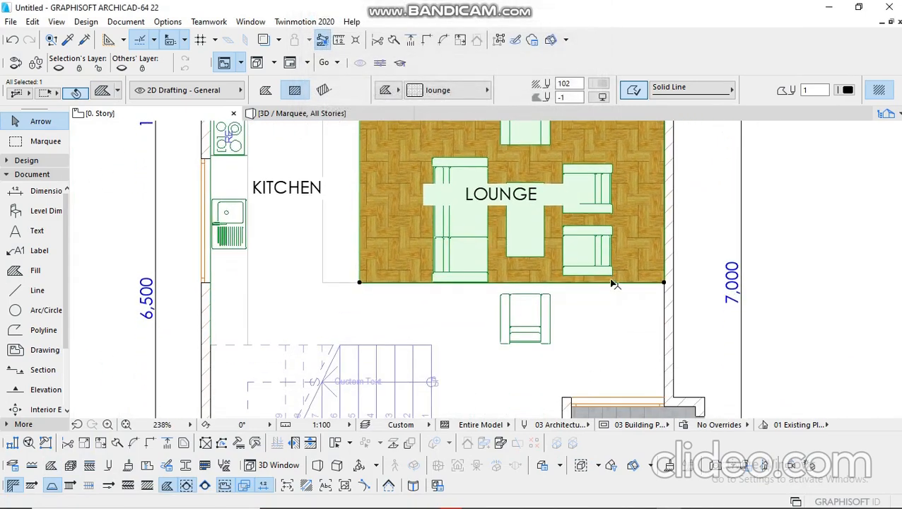
left_click(613, 284)
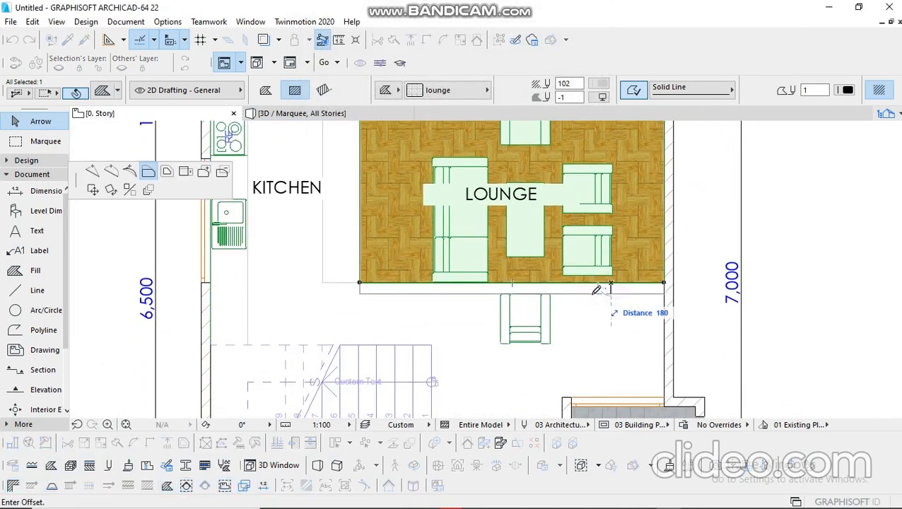
left_click(430, 344)
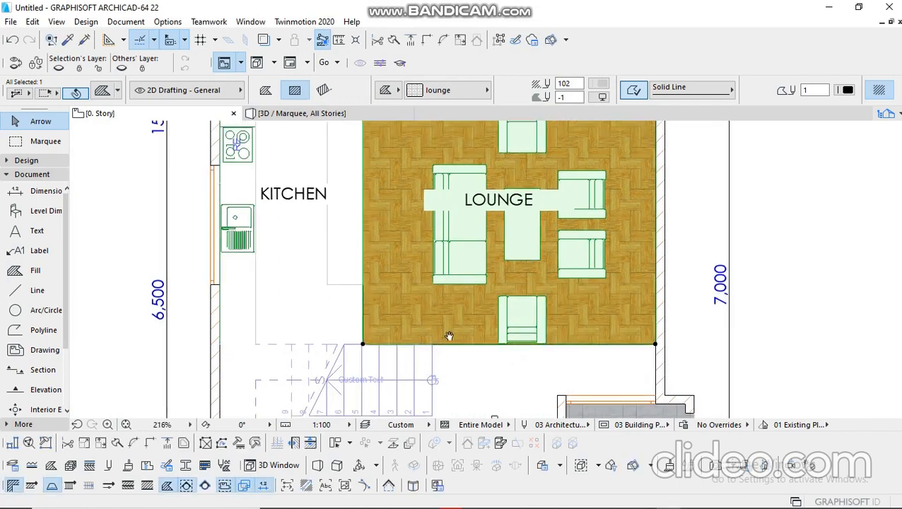
Add a polygonal area to the lounge fill, tracing the porch walls, front wall, toilet wall and stair end back to the fill's edge
scroll(566, 257, "down", 2)
left_click(628, 259)
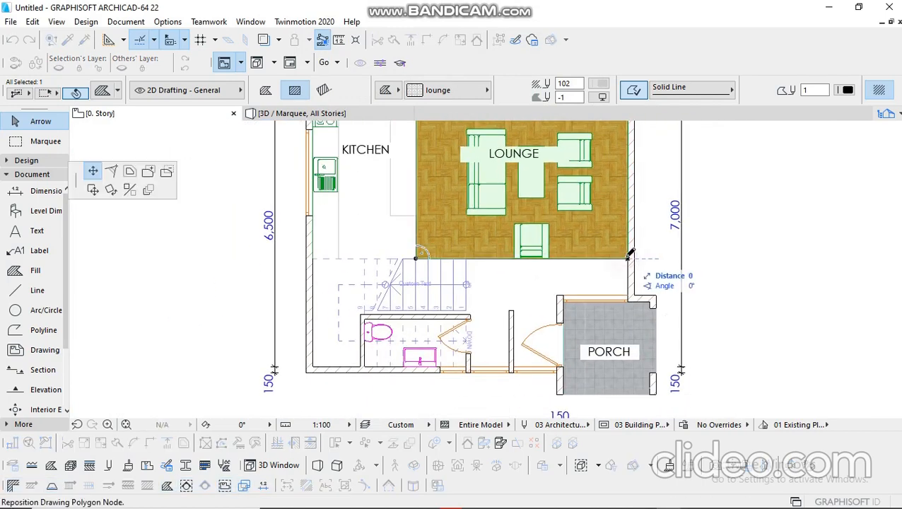
left_click(150, 173)
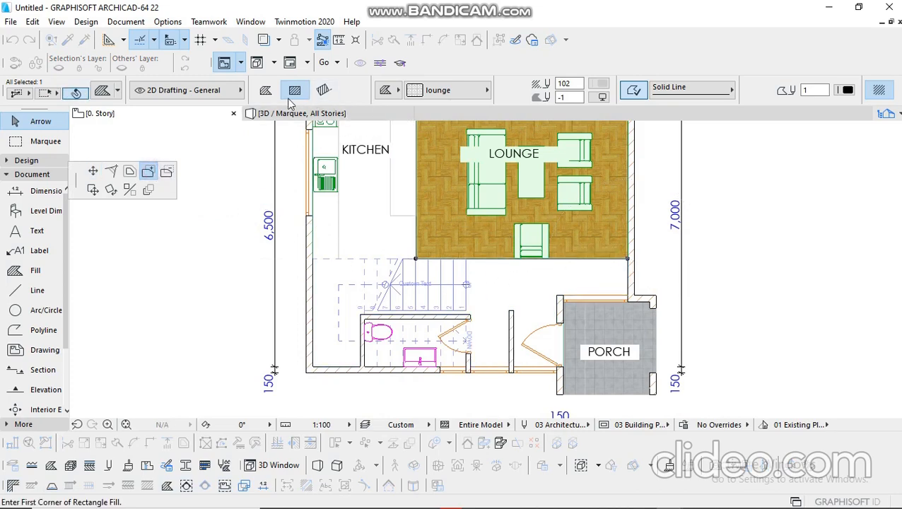
left_click(266, 90)
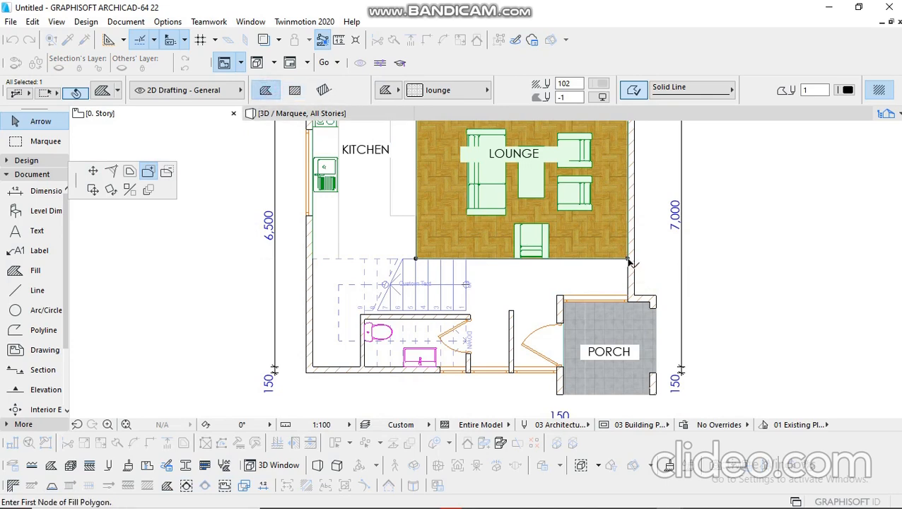
left_click(628, 259)
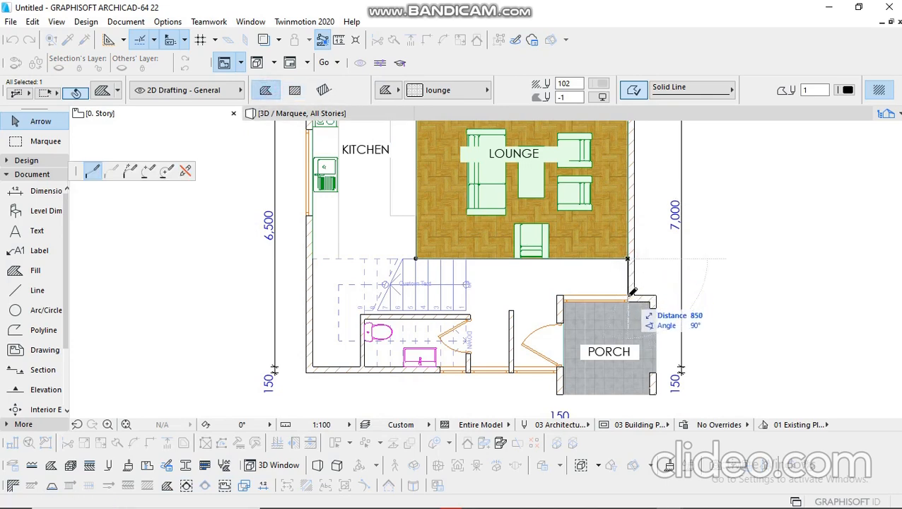
left_click(628, 295)
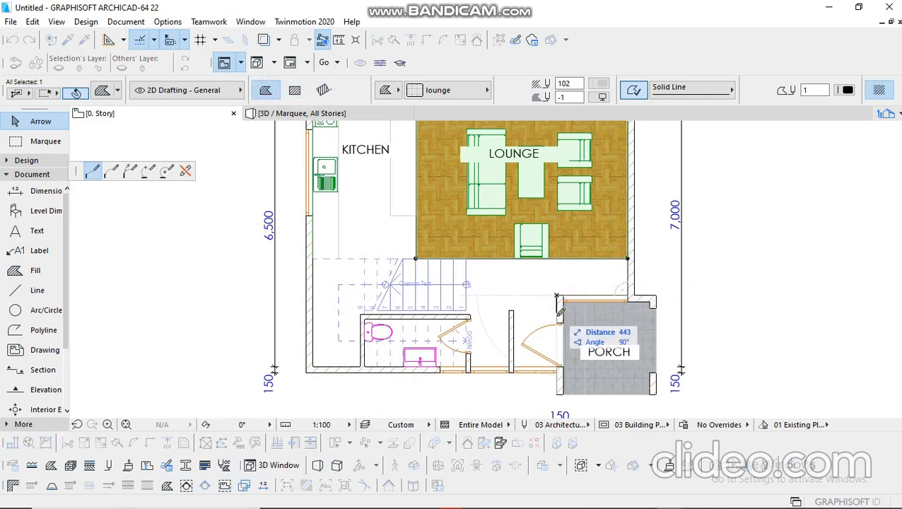
left_click(557, 297)
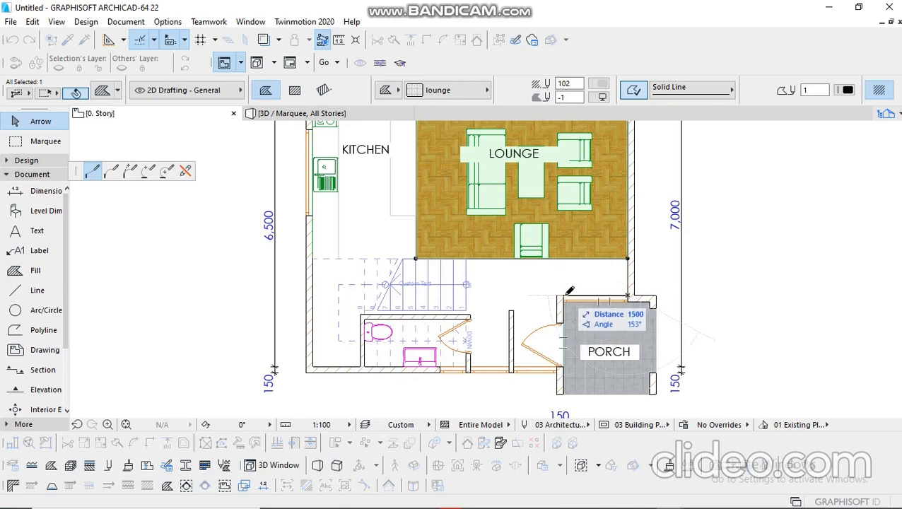
left_click(564, 368)
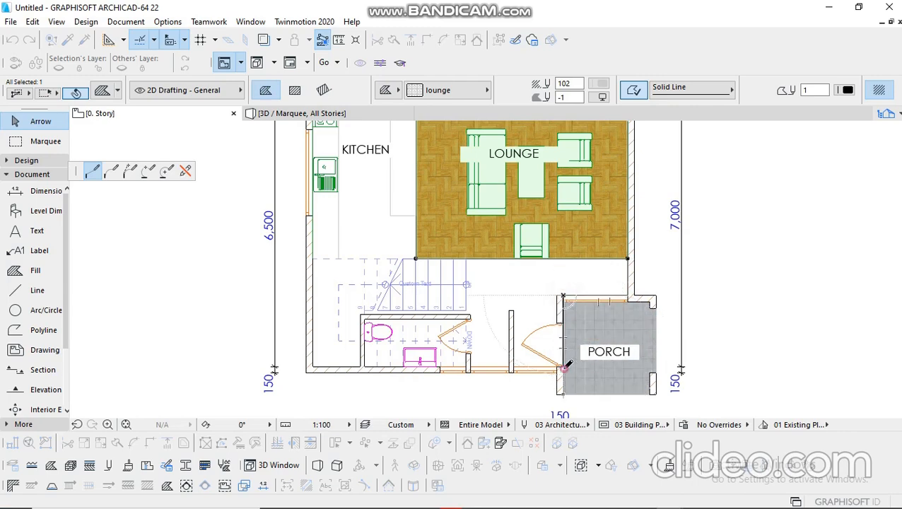
left_click(469, 367)
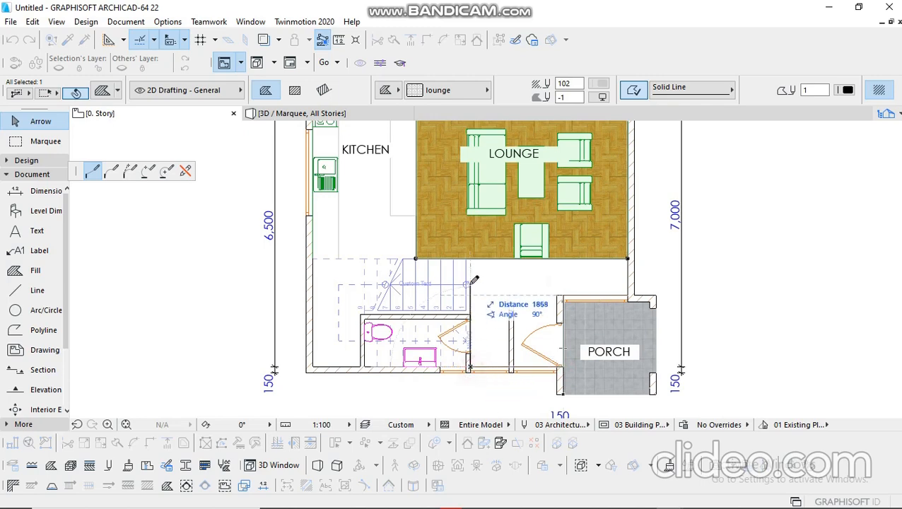
left_click(471, 309)
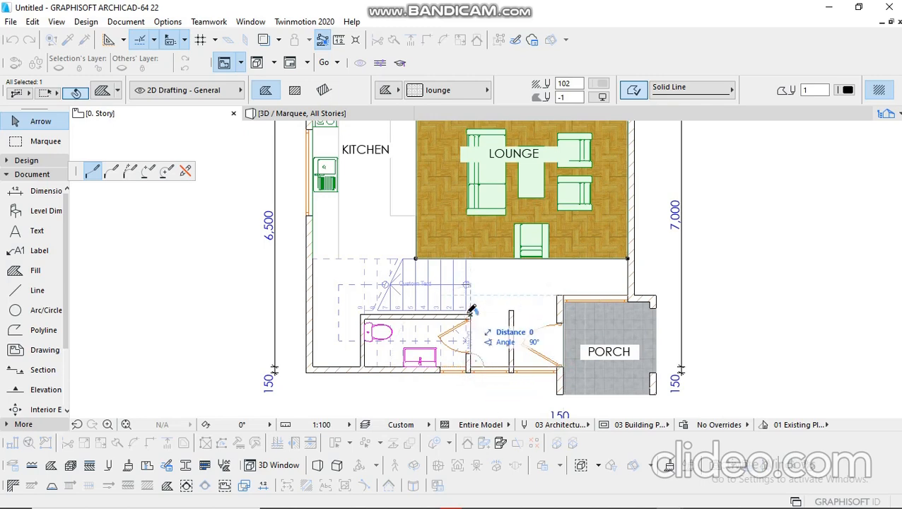
scroll(472, 309, "up", 5)
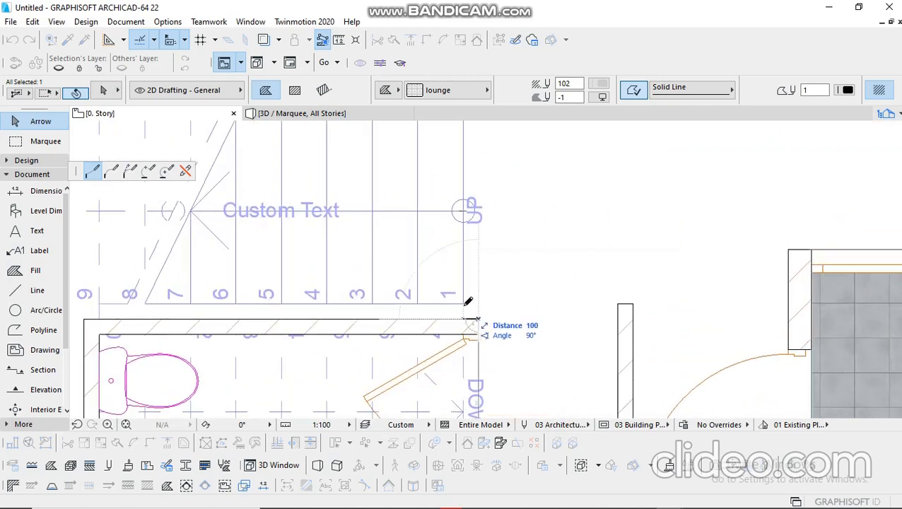
scroll(477, 255, "down", 5)
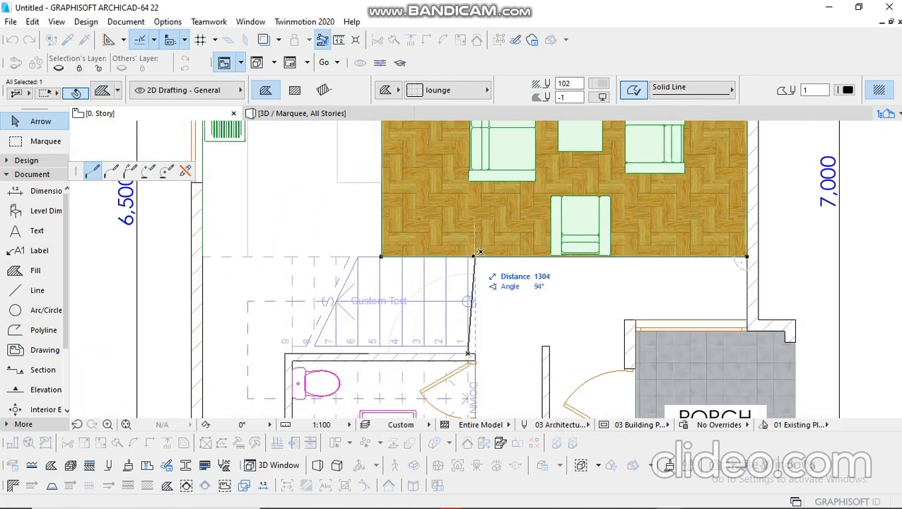
left_click(473, 256)
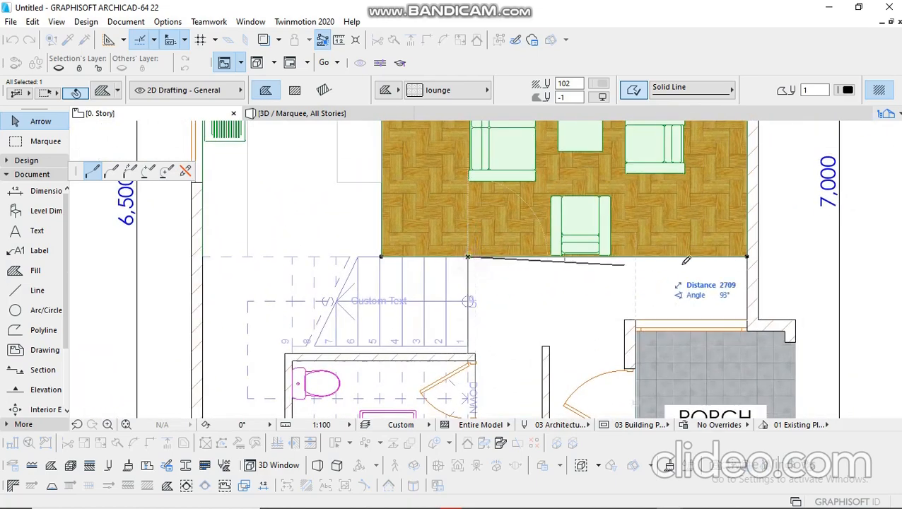
double_click(750, 251)
scroll(654, 258, "down", 5)
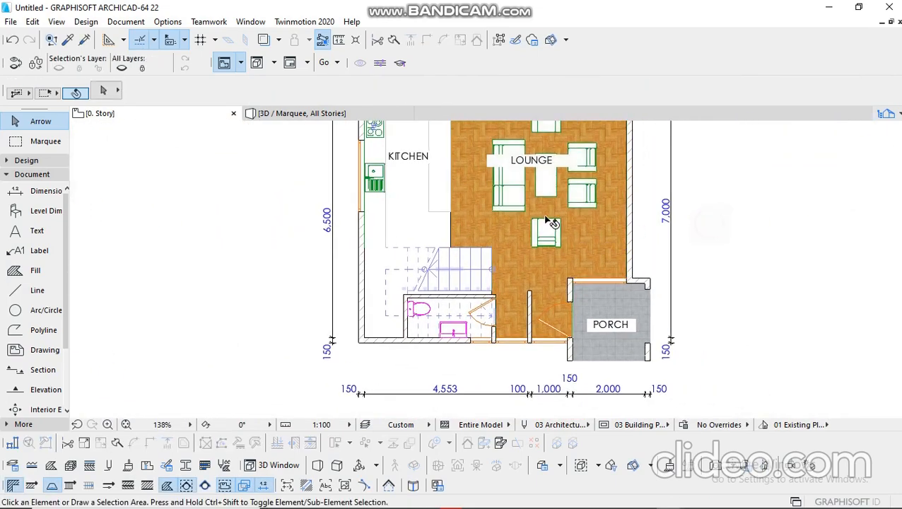
scroll(550, 222, "down", 2)
middle_click_drag(575, 249, 572, 261)
scroll(550, 251, "up", 4)
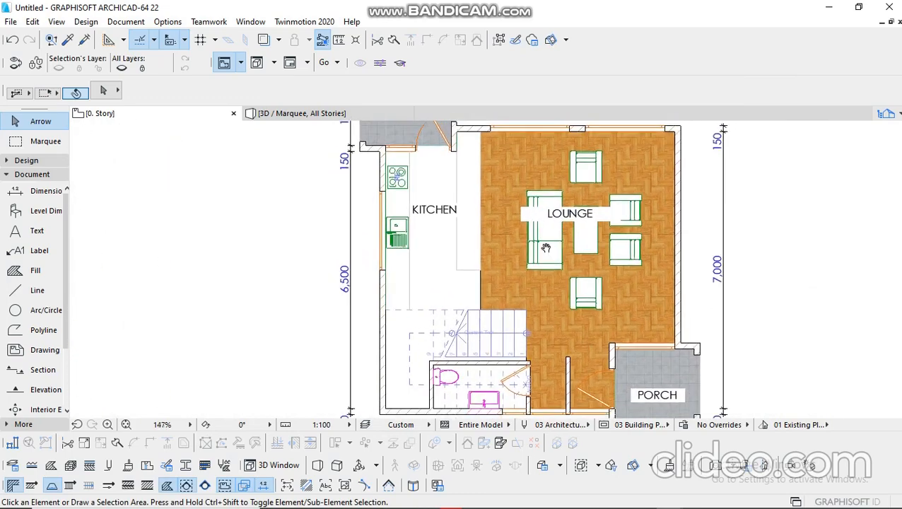
middle_click_drag(494, 257, 498, 252)
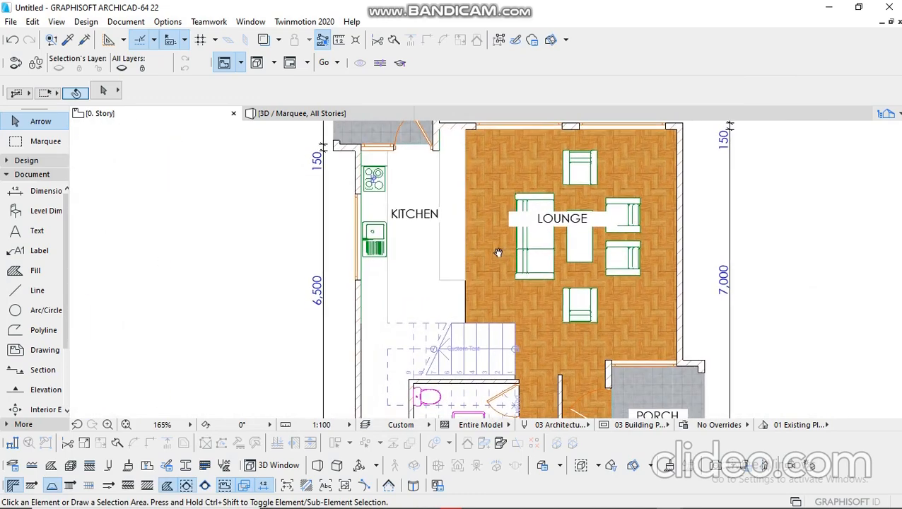
Create a new image fill named kitchen
double_click(36, 270)
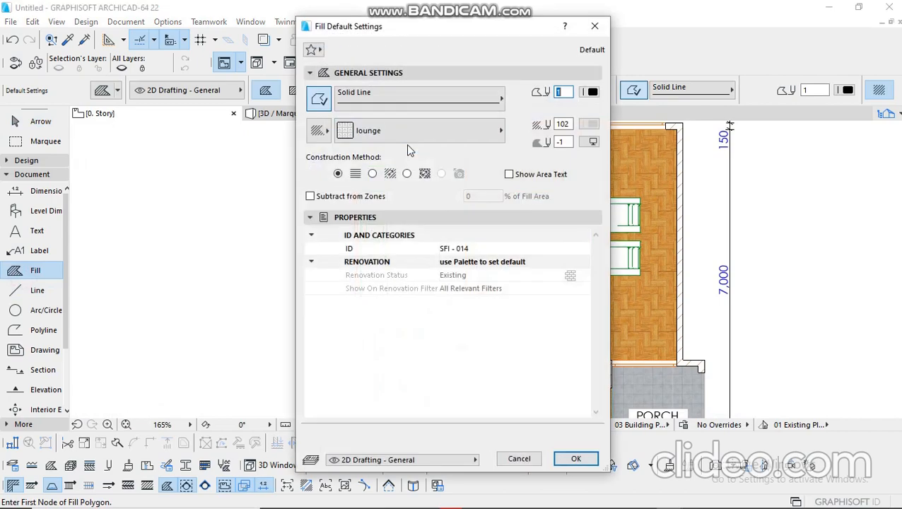
left_click(595, 26)
left_click(50, 467)
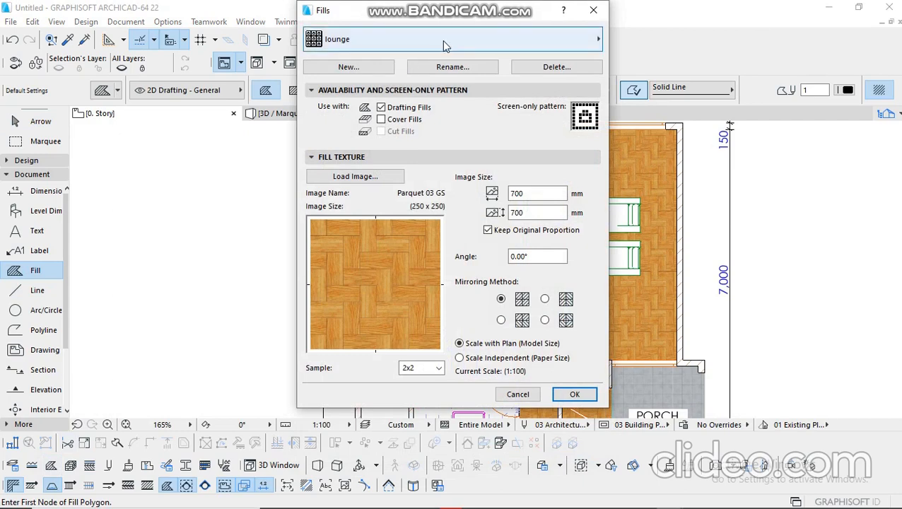
left_click(366, 68)
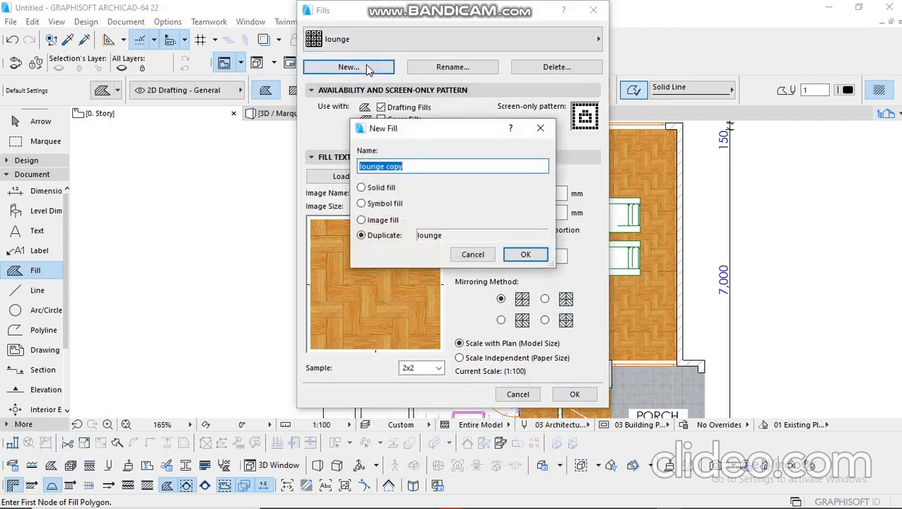
left_click(386, 220)
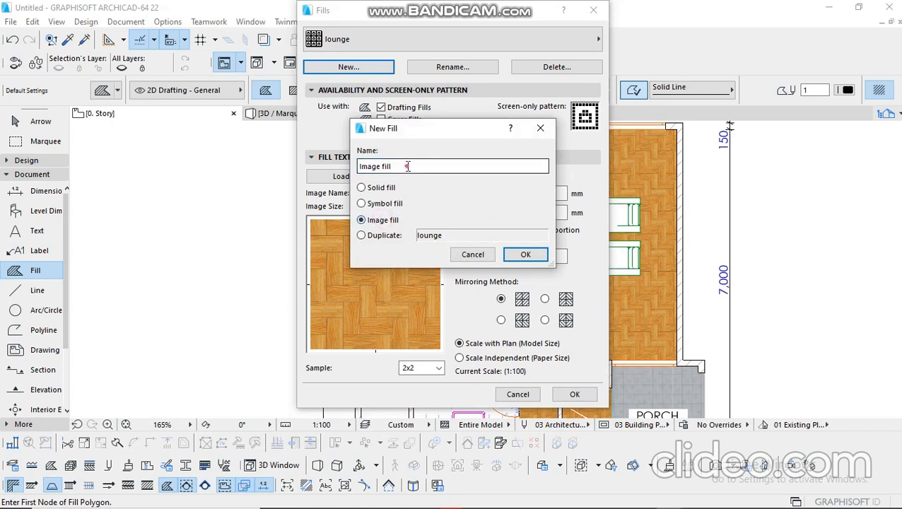
left_click(408, 166)
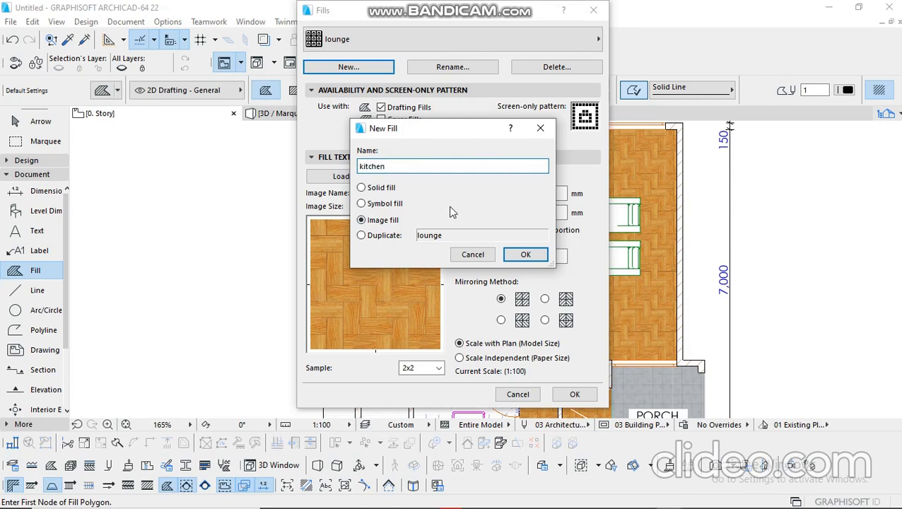
left_click(525, 256)
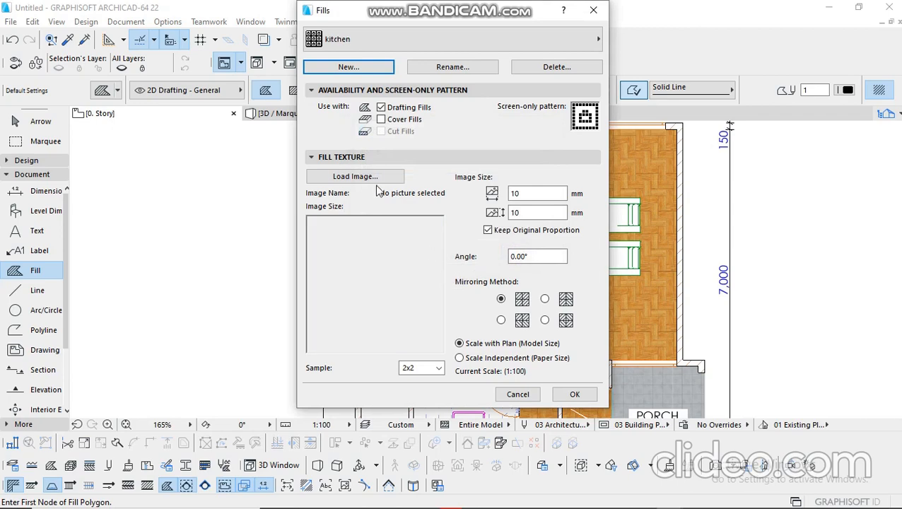
Open the Tiles 22 folder among the Flooring 22 textures of Surface Catalog 22 to choose the kitchen fill's image
left_click(357, 177)
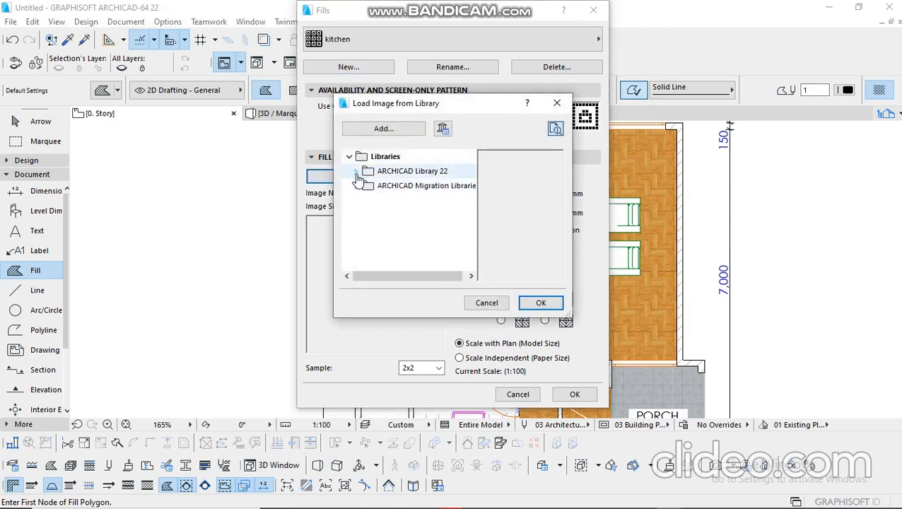
left_click(357, 172)
left_click(362, 185)
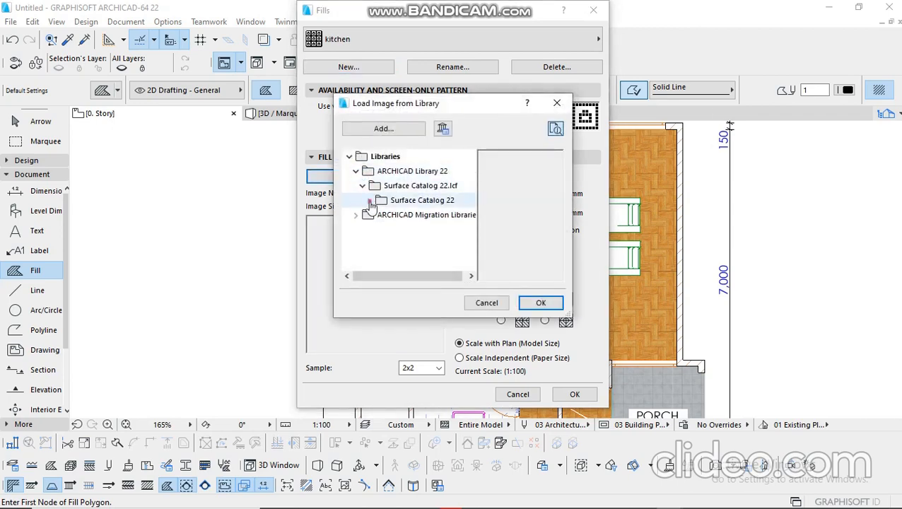
left_click(369, 201)
left_click(375, 217)
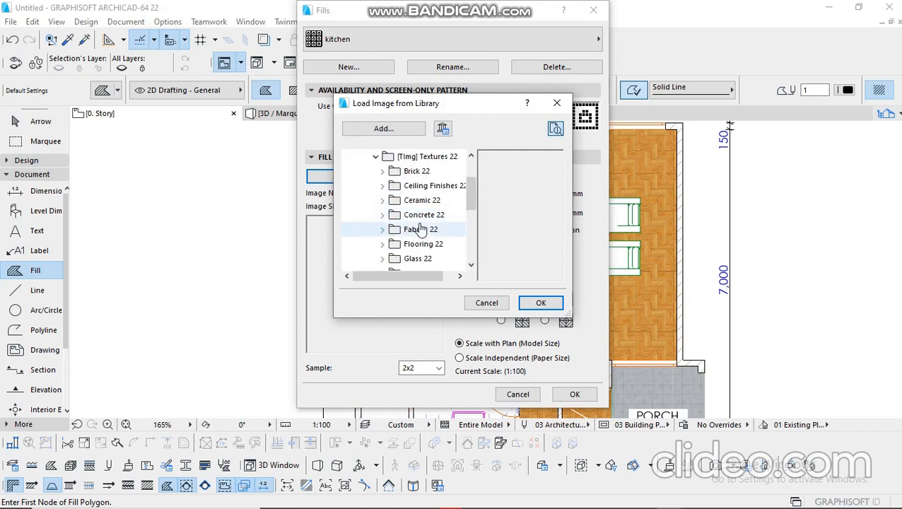
left_click(383, 244)
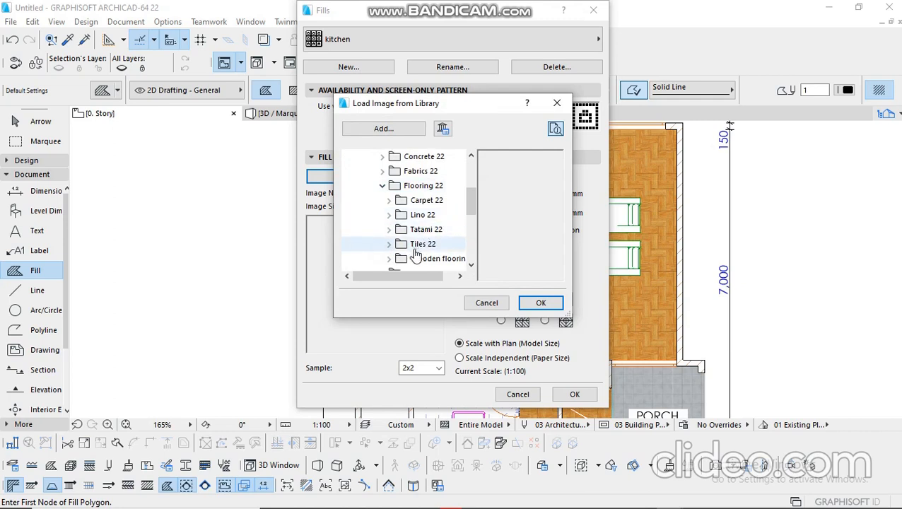
scroll(472, 204, "down", 1)
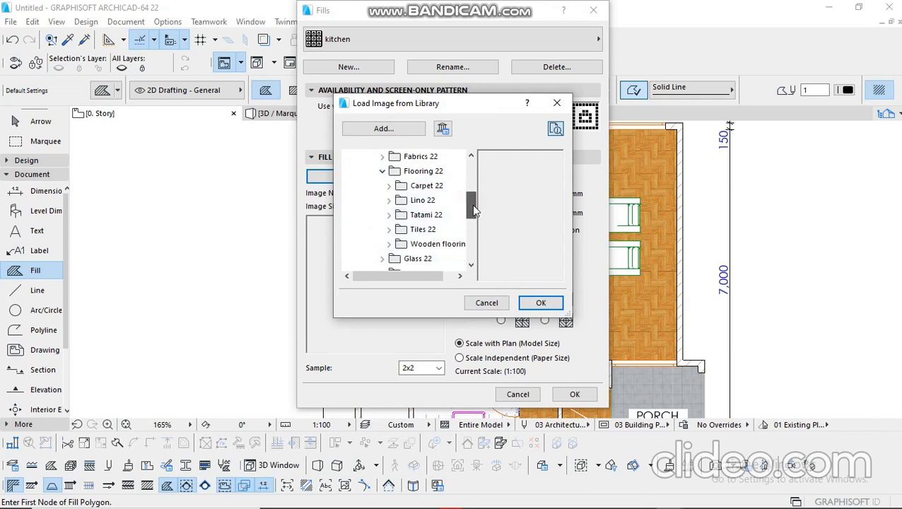
left_click(389, 230)
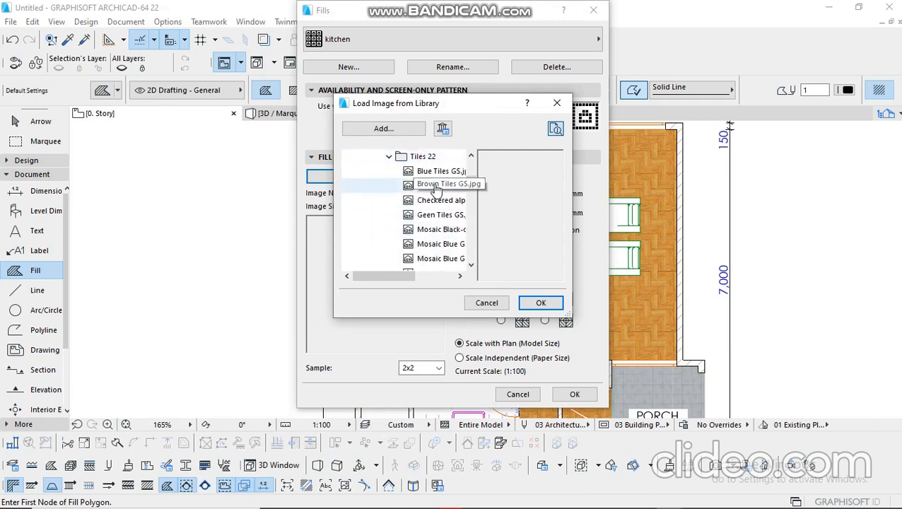
Preview the brown, green, mosaic blue, anthracite and light gray tile textures in the Tiles 22 folder
left_click(433, 185)
left_click(436, 215)
left_click(435, 244)
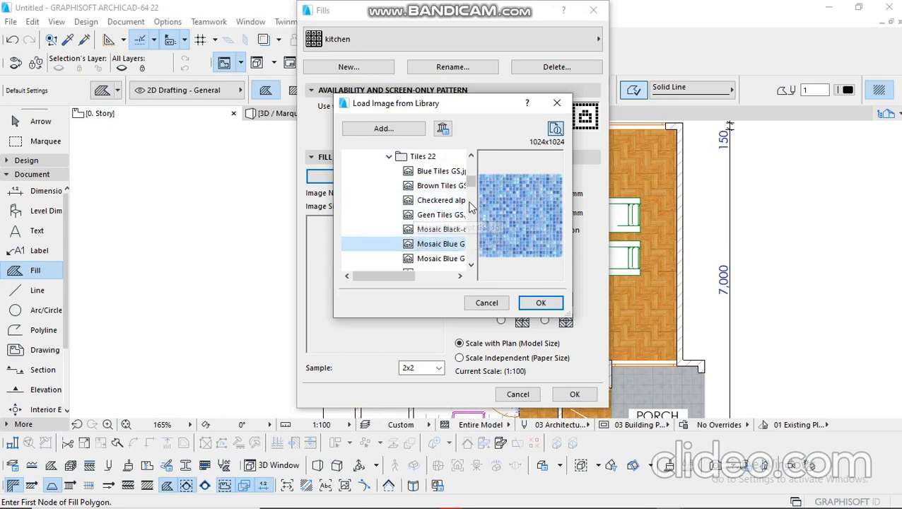
left_click_drag(472, 182, 472, 205)
left_click(441, 231)
left_click(441, 246)
left_click(440, 200)
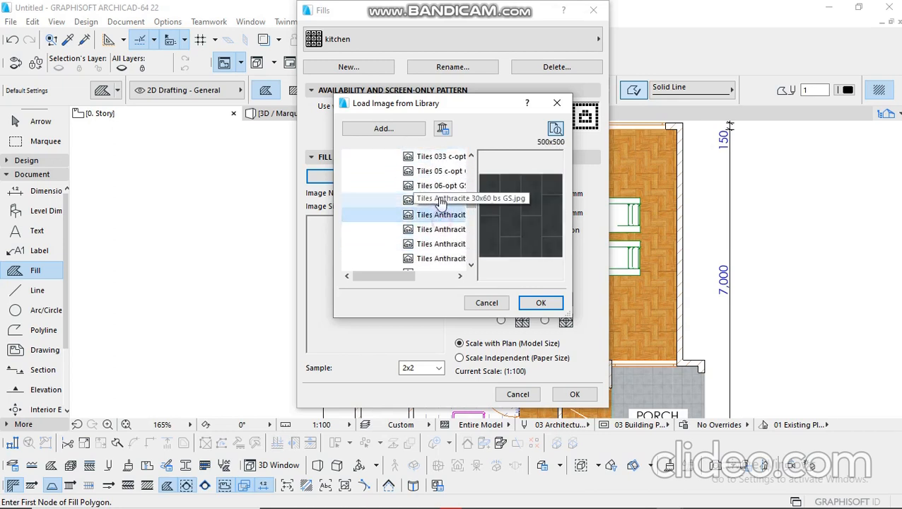
left_click(440, 215)
left_click(440, 229)
left_click(440, 244)
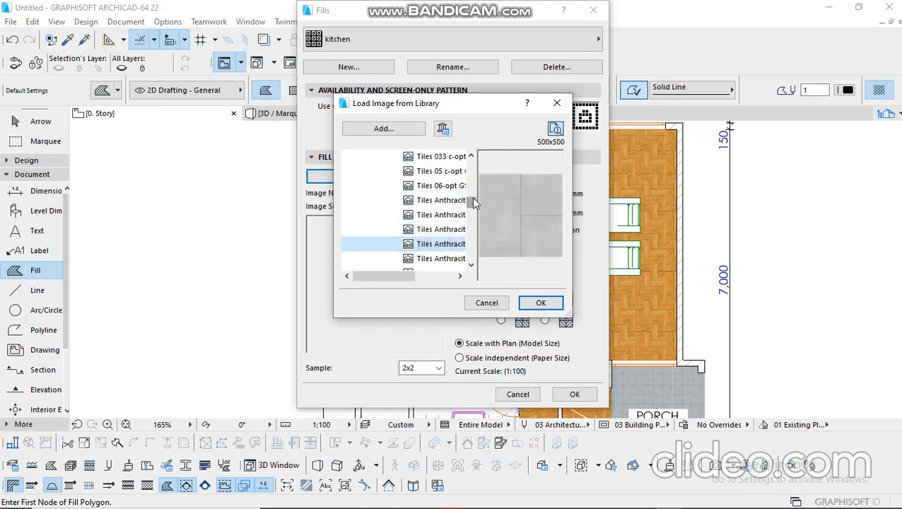
left_click_drag(471, 197, 472, 205)
left_click(443, 201)
left_click(441, 215)
left_click(442, 244)
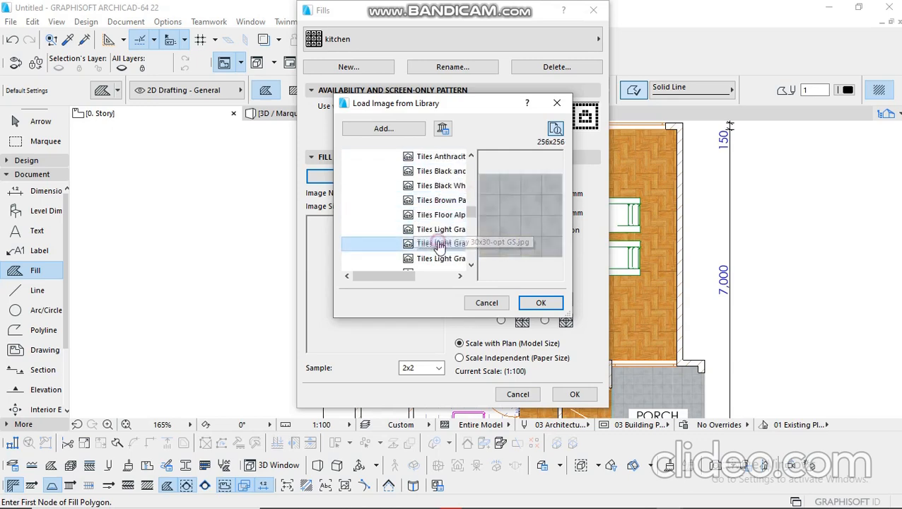
left_click_drag(471, 215, 471, 220)
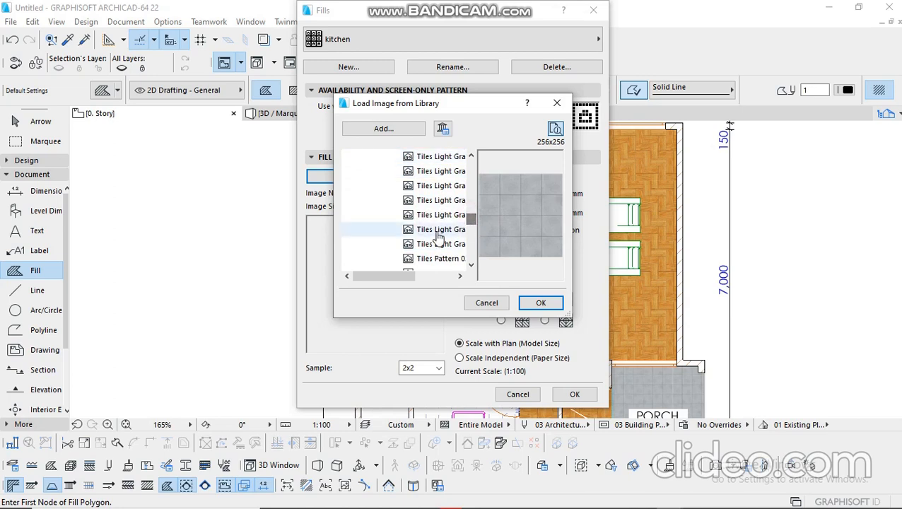
left_click(440, 230)
left_click(436, 214)
left_click(441, 187)
left_click(441, 215)
left_click(441, 243)
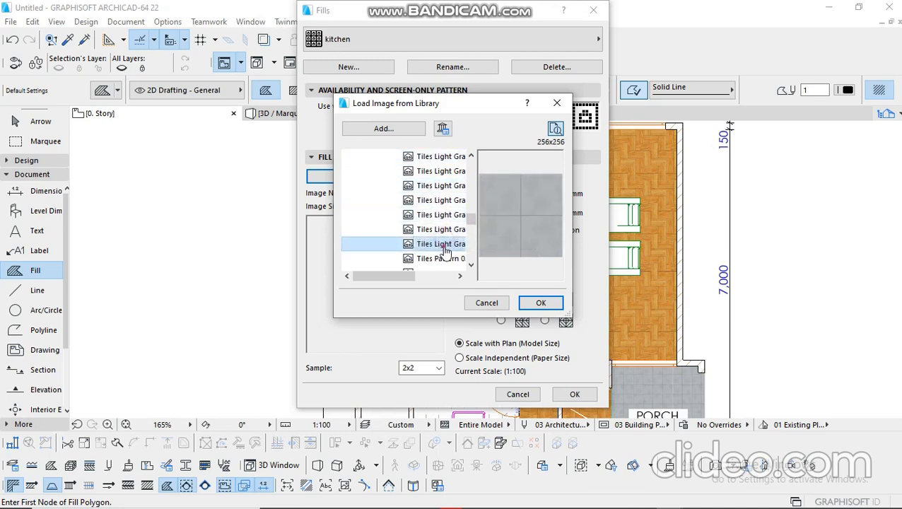
Load the Tiles White 60x60 GS image into the kitchen fill, with a 900 mm image size and a 90° angle
left_click_drag(471, 224, 471, 229)
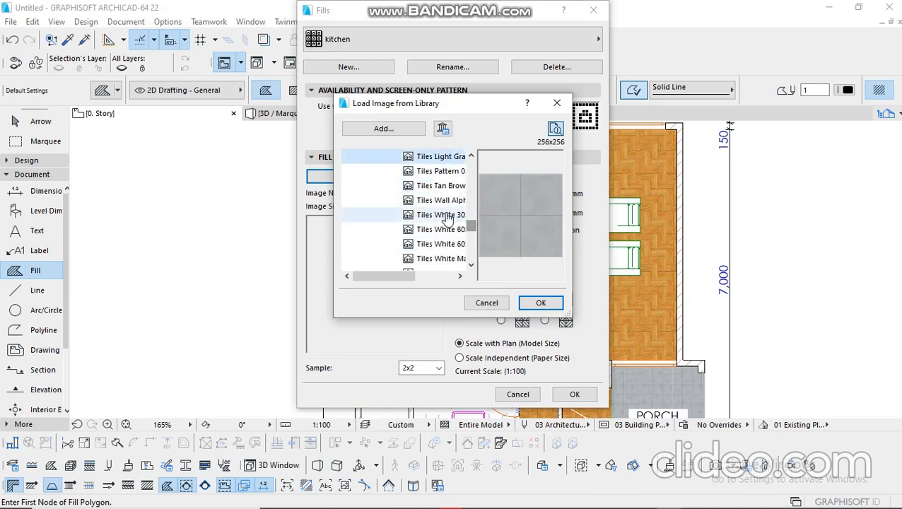
left_click(438, 200)
left_click(441, 186)
left_click(440, 215)
left_click(441, 230)
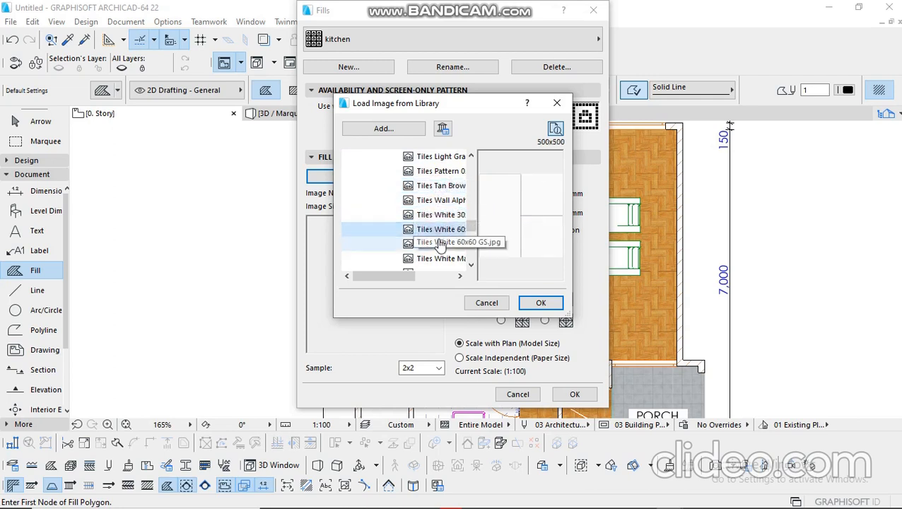
left_click(441, 244)
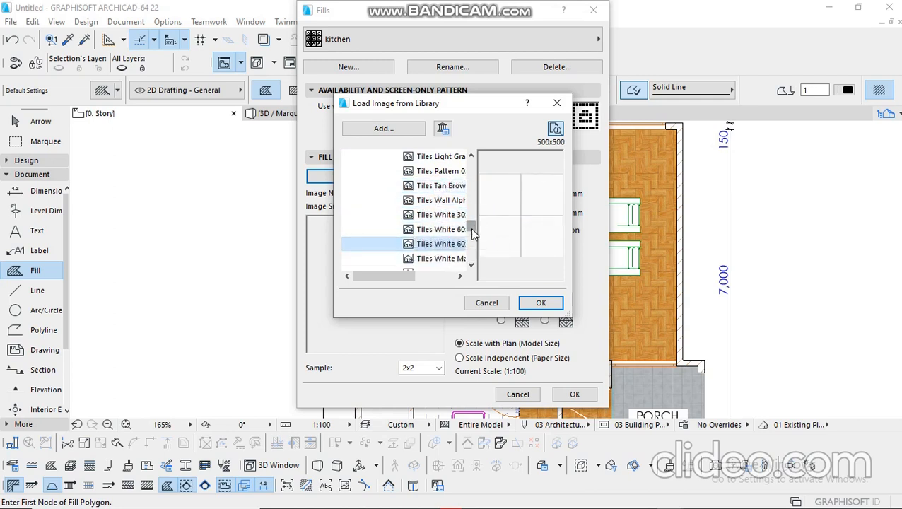
left_click(541, 304)
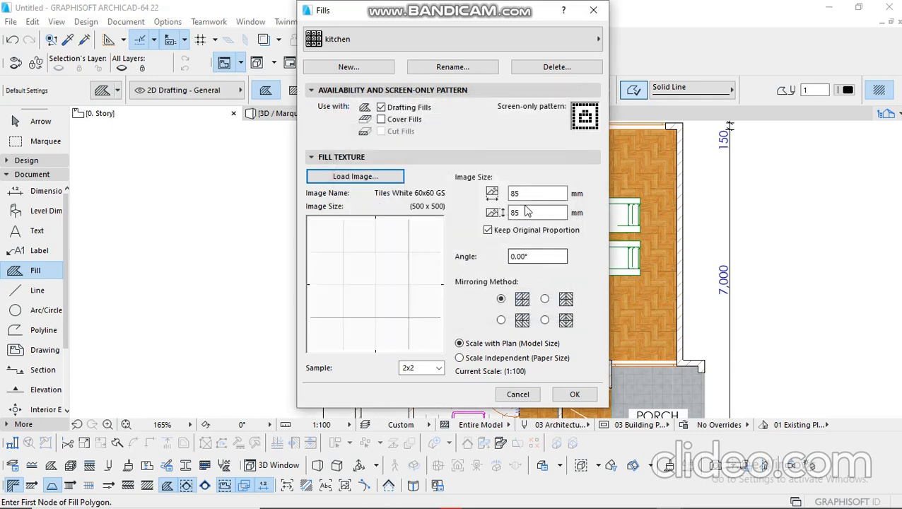
double_click(527, 193)
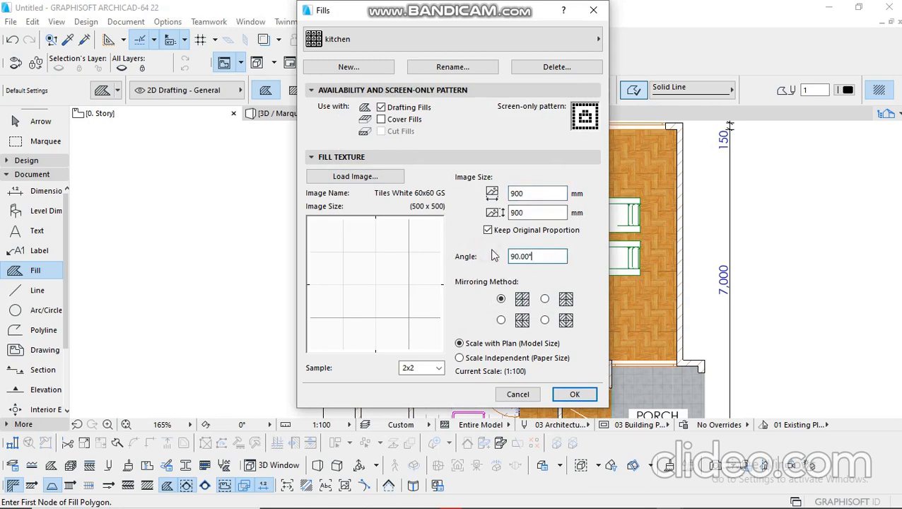
left_click(573, 395)
Draw a polygonal fill over the kitchen floor between the counters, from the rear porch door to the stairs and the lounge fill's edge
middle_click_drag(427, 239, 438, 266)
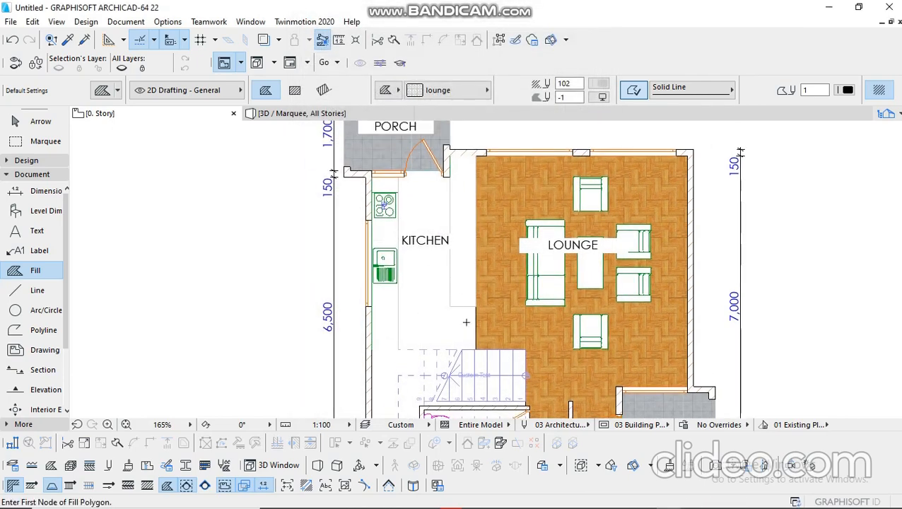
left_click(450, 306)
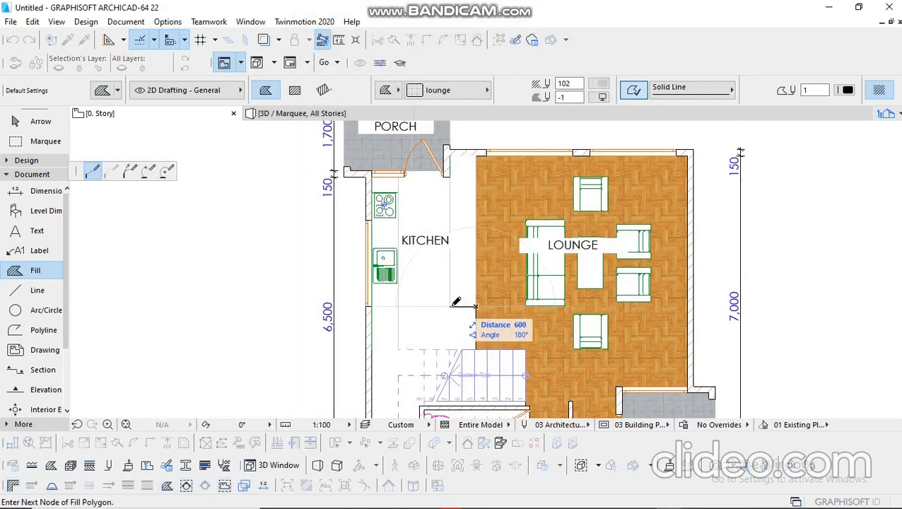
left_click(450, 171)
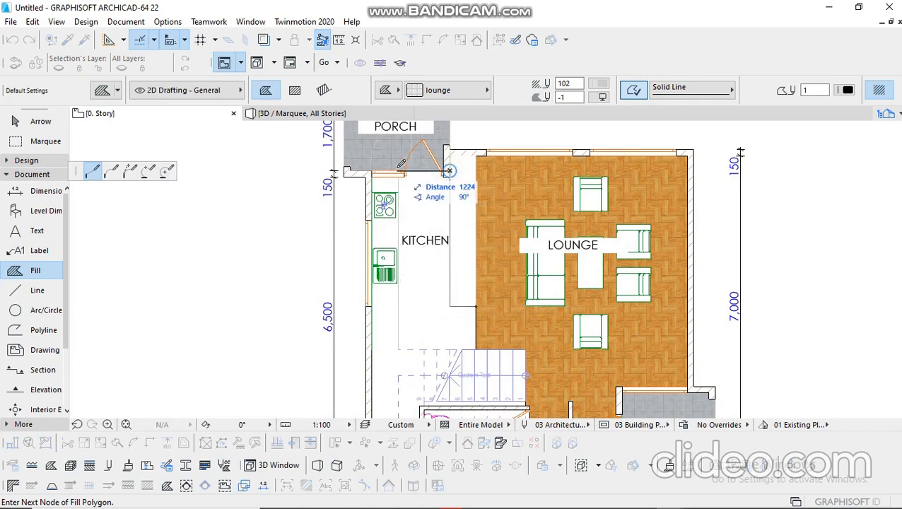
left_click(399, 349)
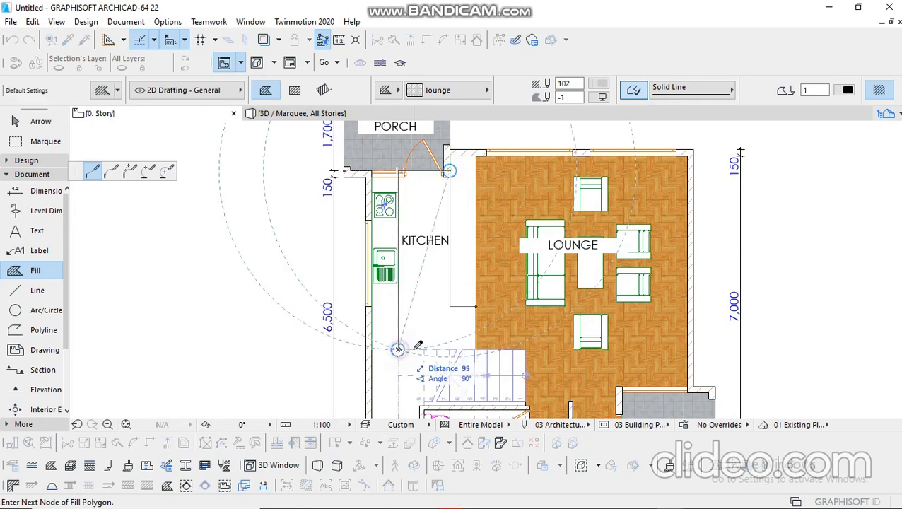
left_click(475, 349)
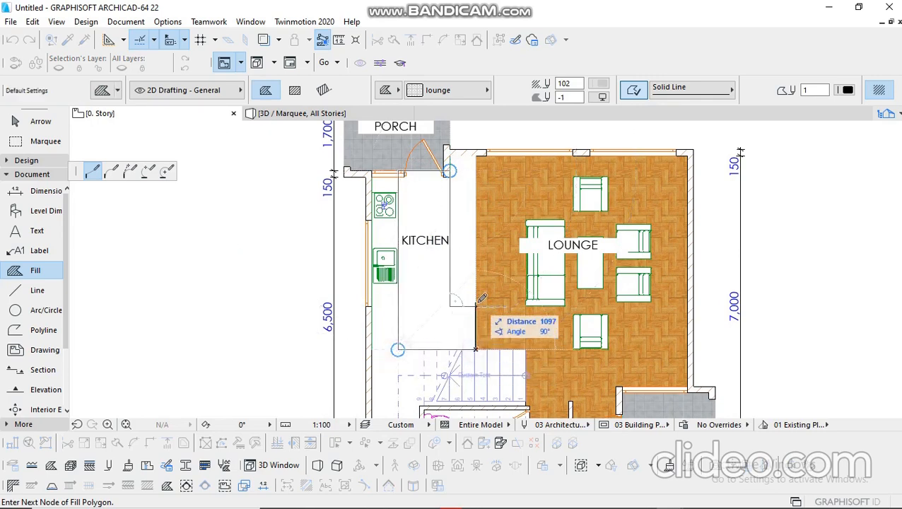
left_click(476, 306)
middle_click_drag(438, 274, 401, 266)
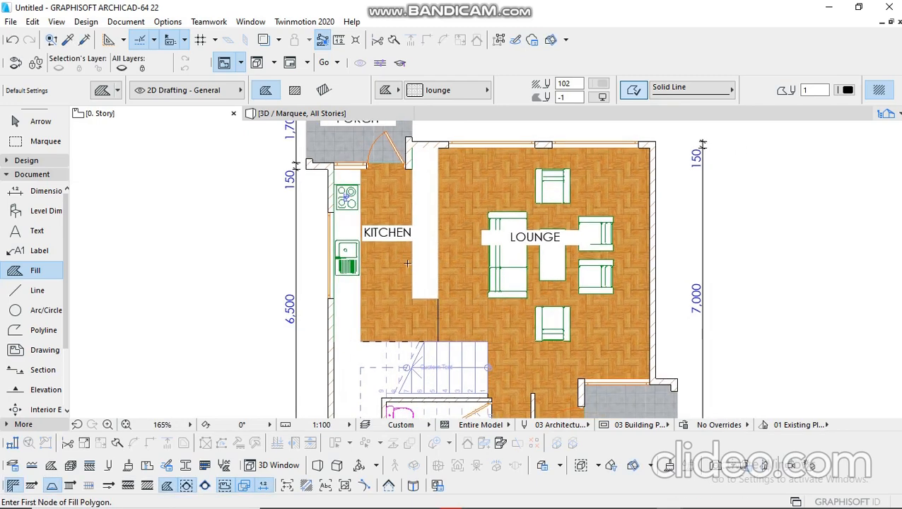
key("Escape")
left_click(400, 265)
key("Escape")
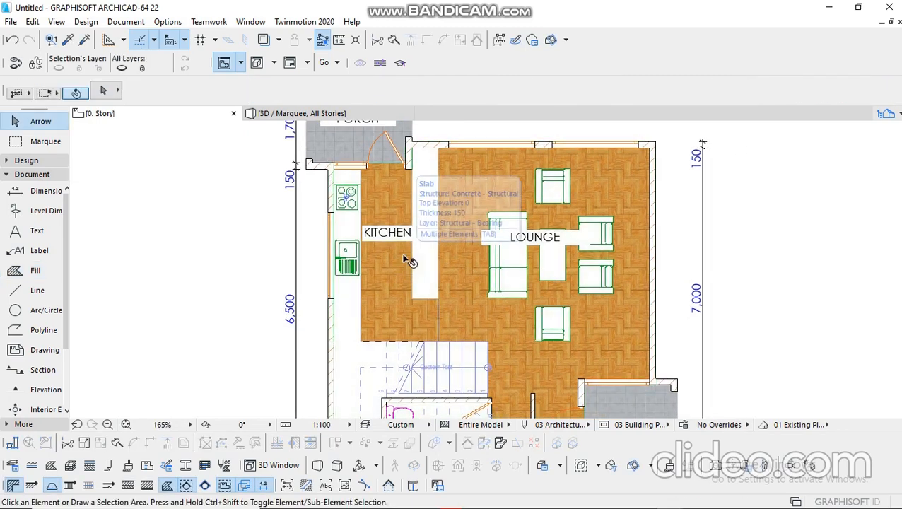
Change the kitchen floor's fill pattern from lounge to the kitchen image fill
left_click(42, 270)
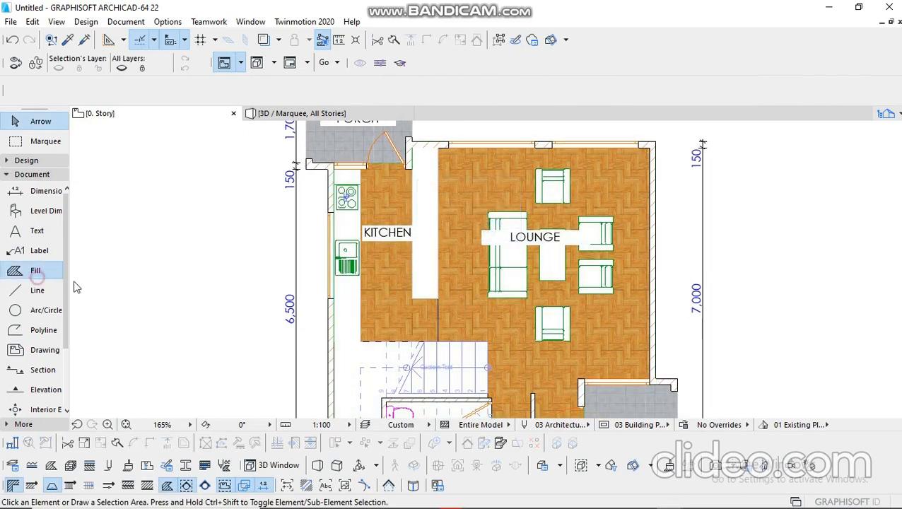
left_click(398, 305, "shift")
left_click(102, 90)
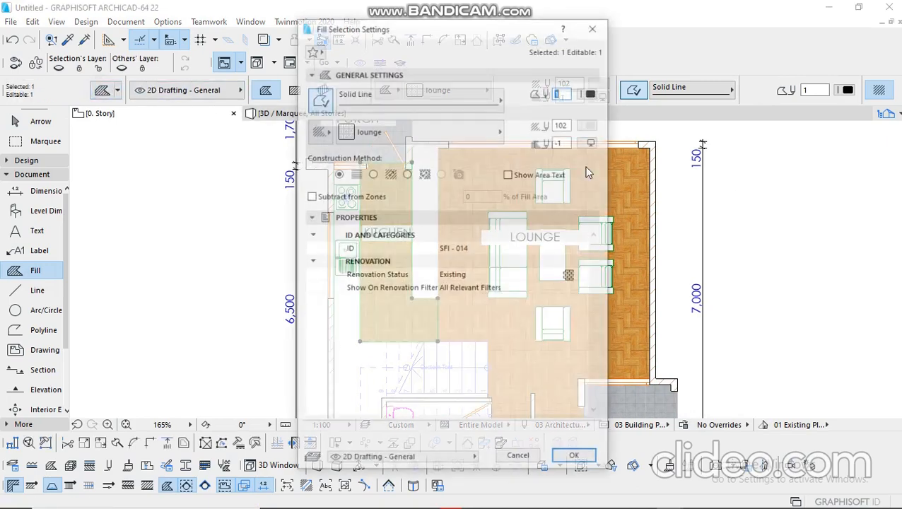
left_click(444, 125)
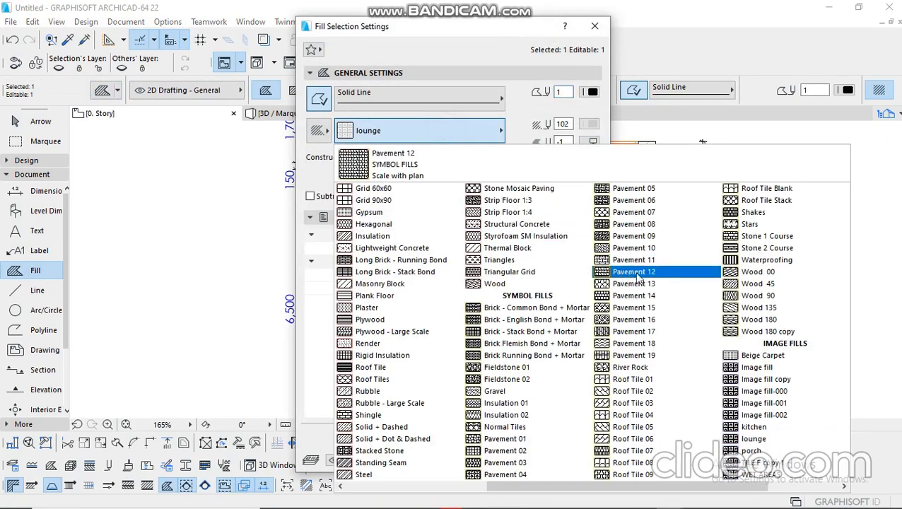
left_click(754, 427)
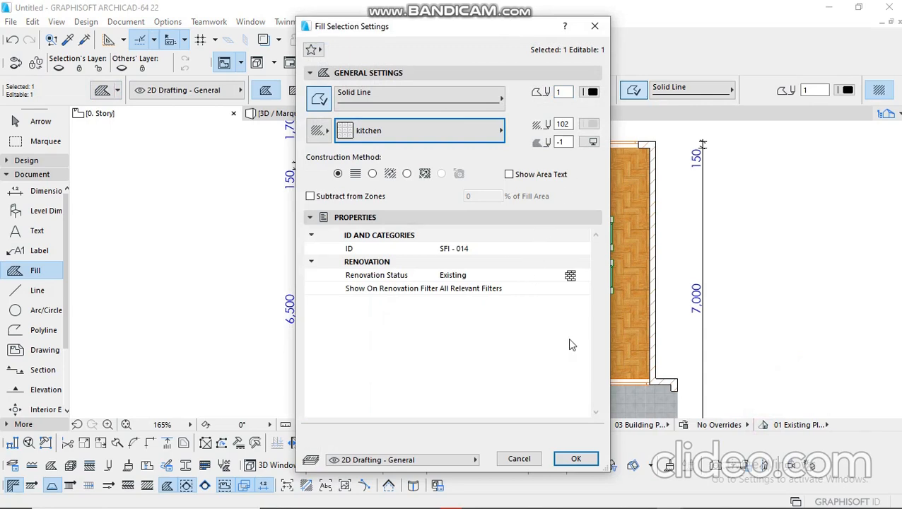
left_click(576, 460)
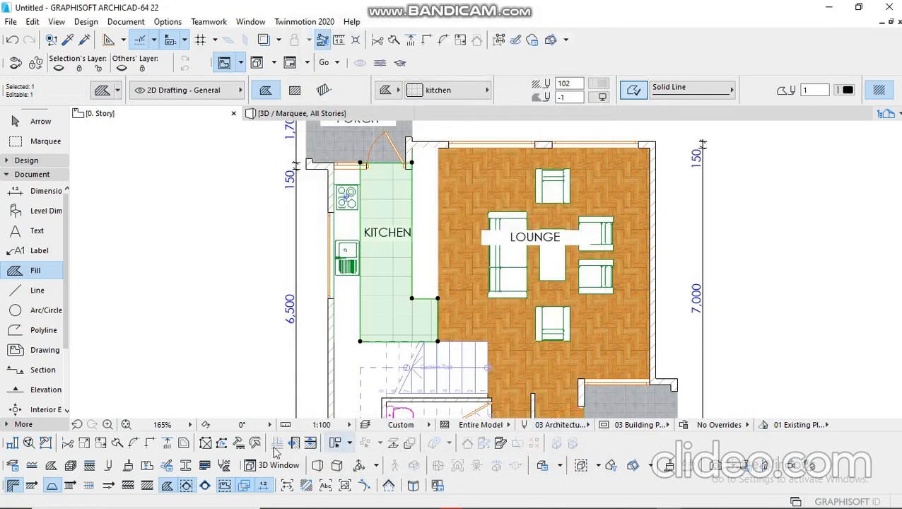
Set the kitchen image fill's mirroring method to mirror in both directions and deselect the kitchen floor
left_click(229, 438)
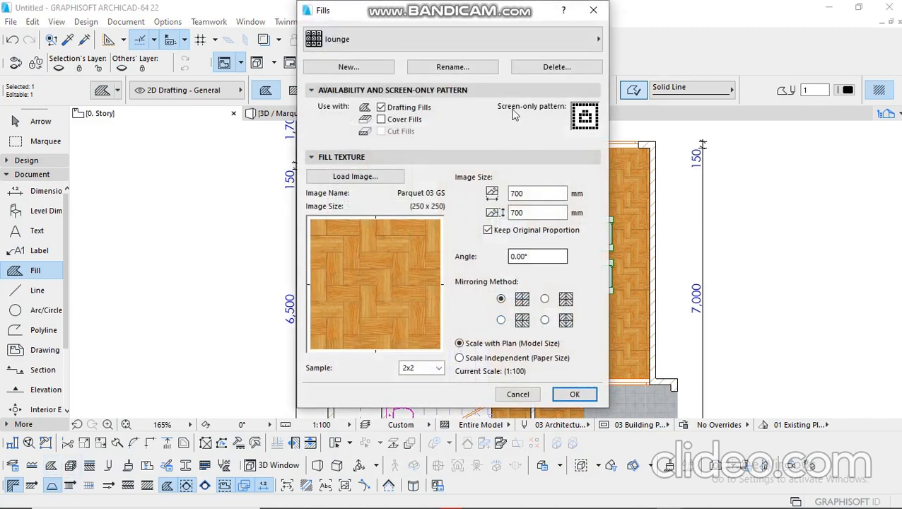
left_click(526, 43)
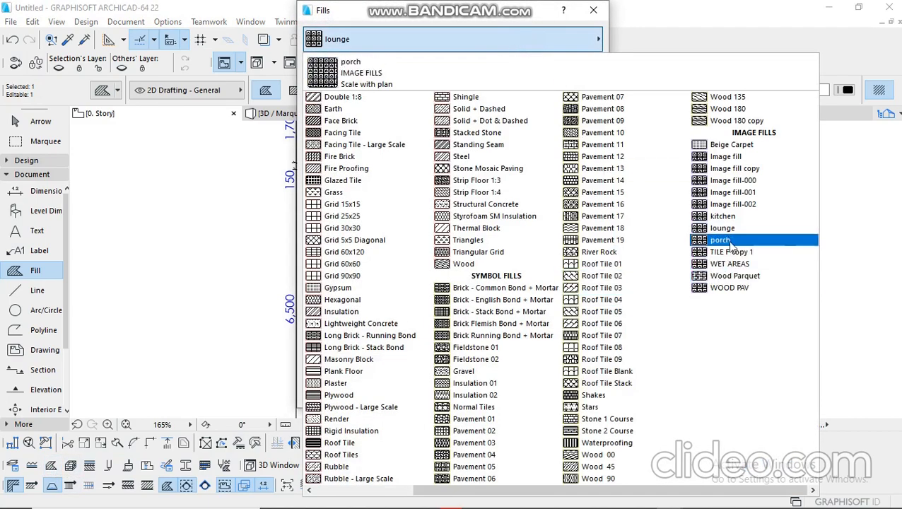
left_click(723, 216)
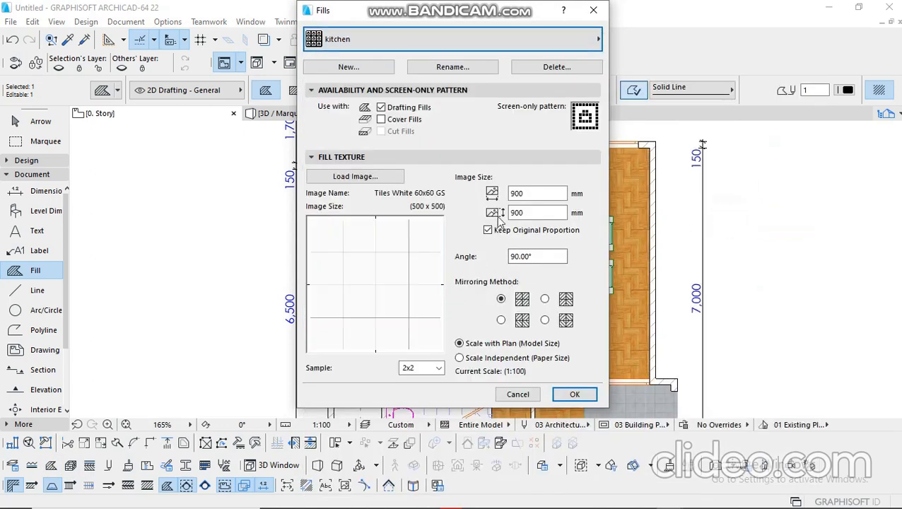
left_click(545, 320)
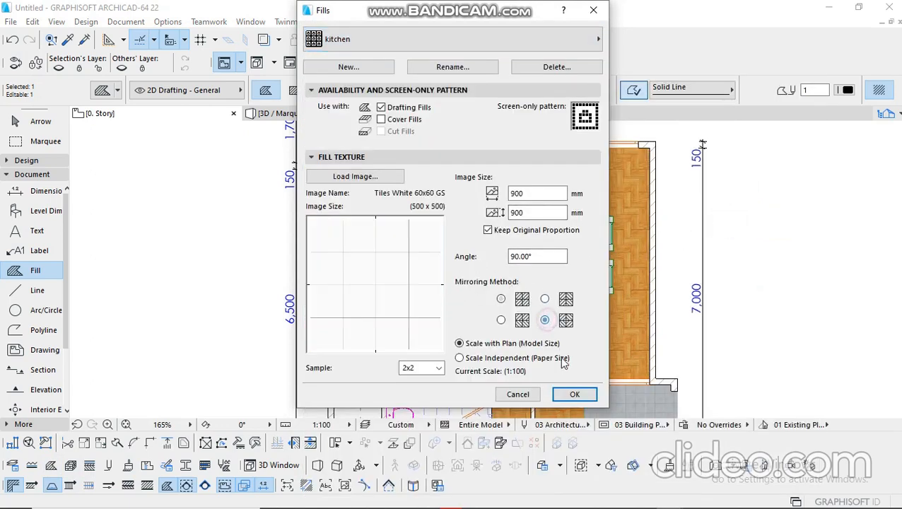
left_click(574, 394)
scroll(399, 246, "up", 6)
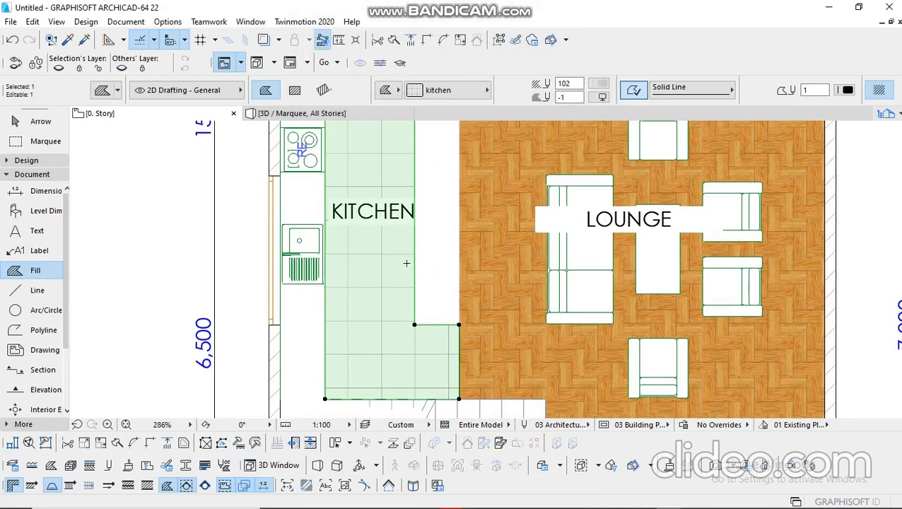
key("Escape")
scroll(405, 263, "down", 7)
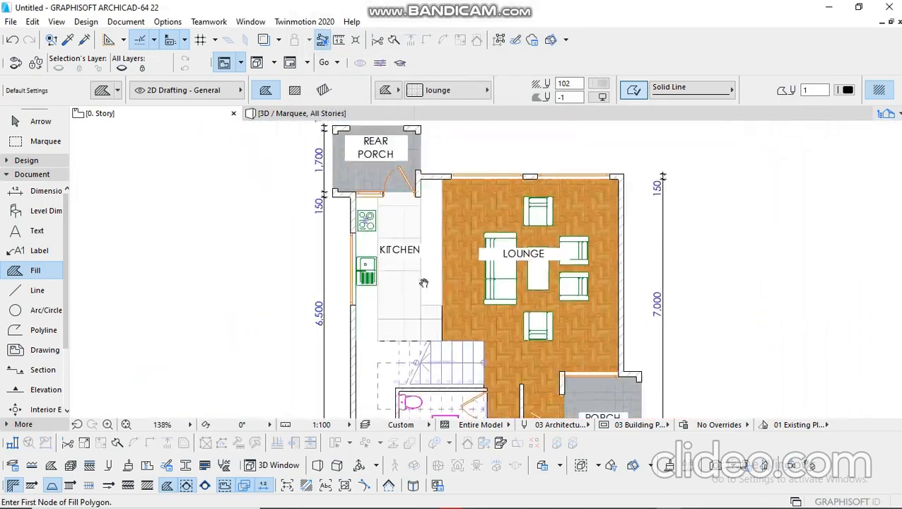
Try to fill the toilet floor using the fill settings picked up from the porch floor, and undo the attempt
middle_click_drag(429, 294, 417, 281)
scroll(415, 280, "down", 1)
key("Escape")
scroll(414, 369, "up", 2)
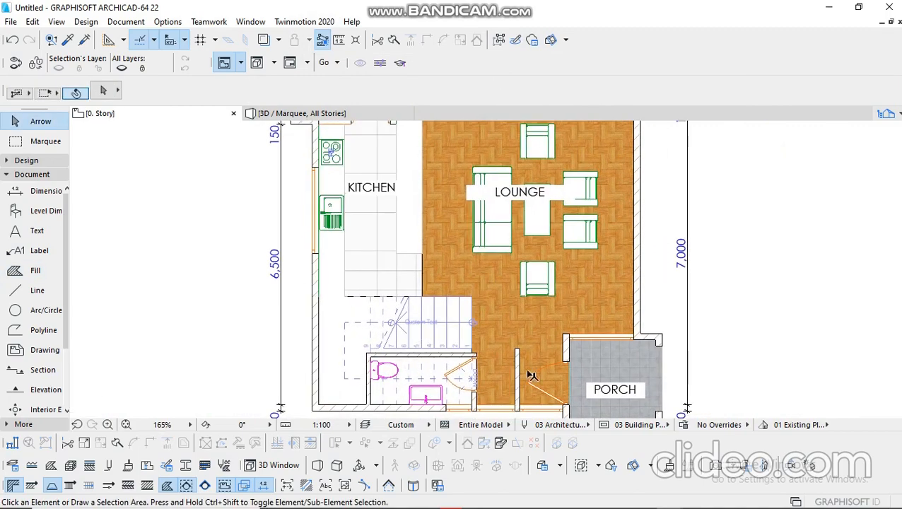
scroll(591, 386, "up", 1)
left_click(34, 270)
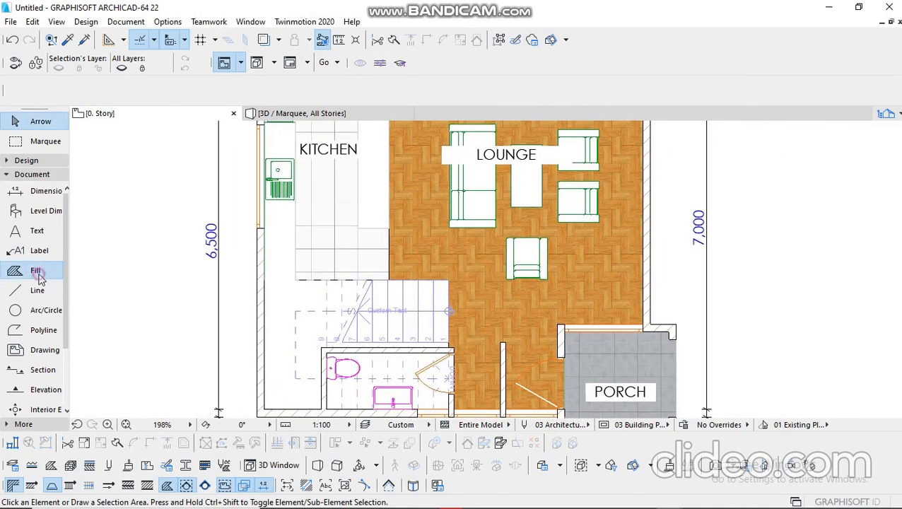
left_click(601, 357, "alt")
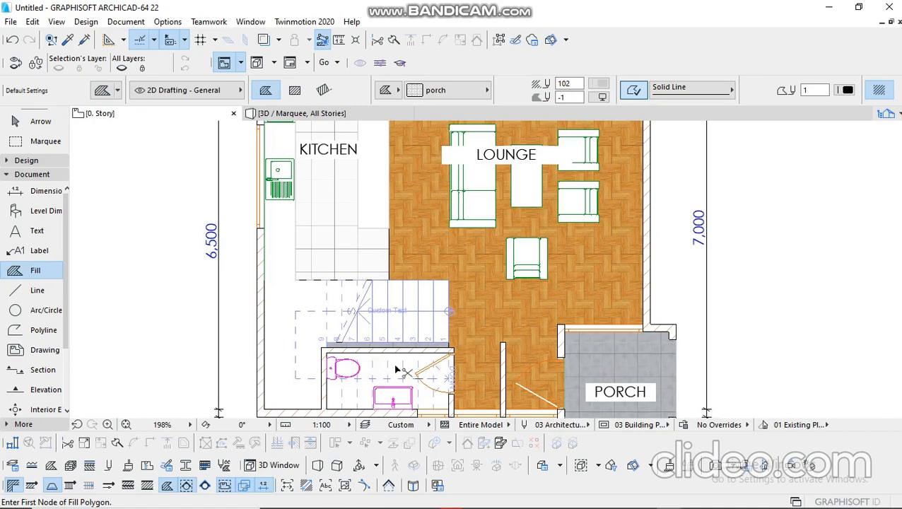
key("ctrl+z")
scroll(477, 342, "down", 4)
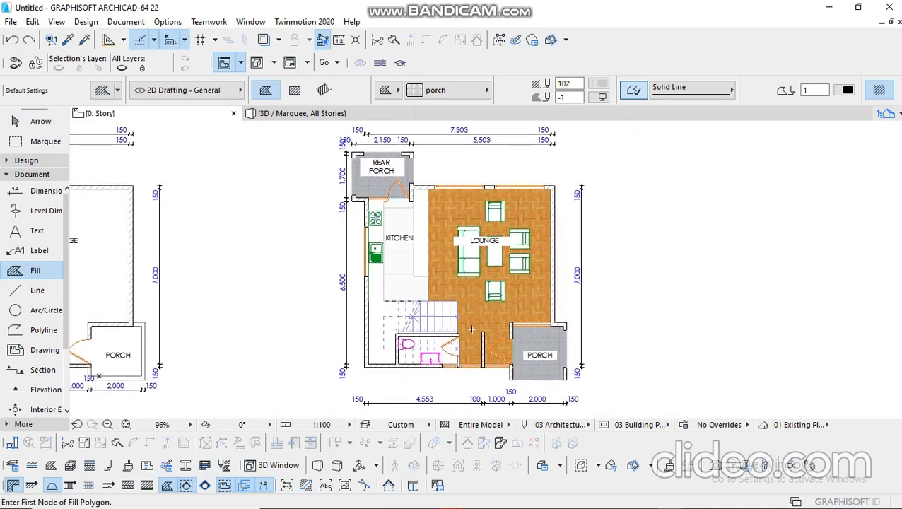
mouse_move(555, 508)
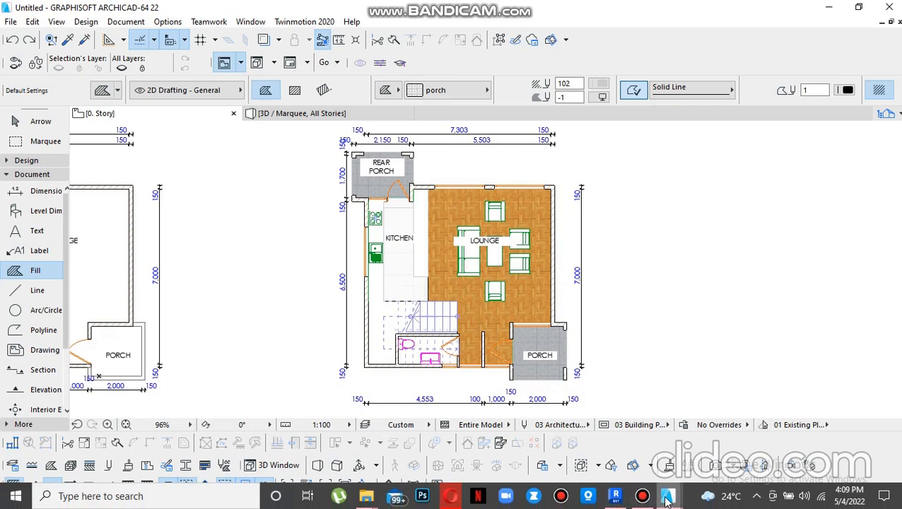
left_click(663, 453)
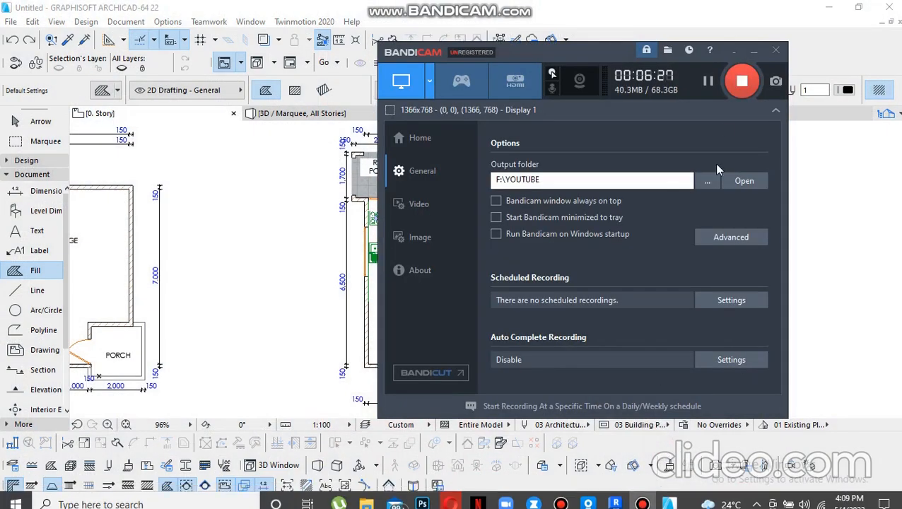
left_click(754, 51)
middle_click_drag(441, 227, 432, 237)
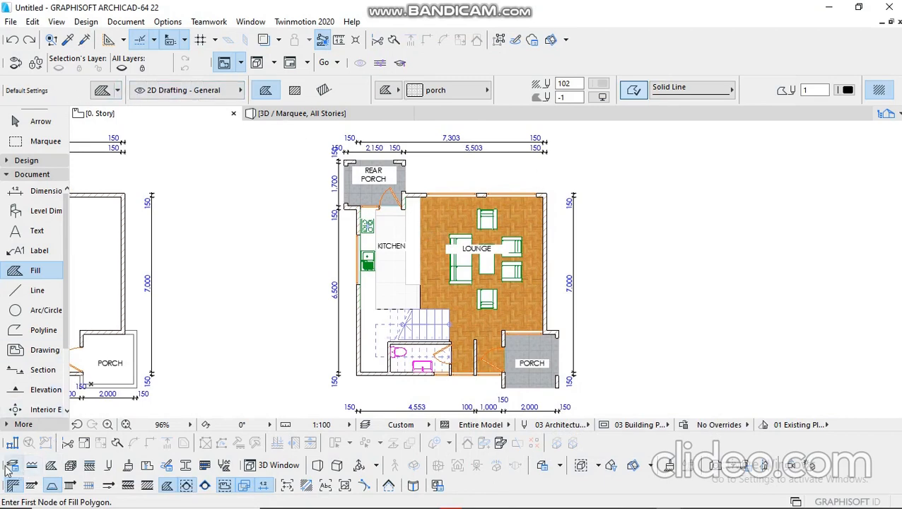
Undock the Attributes toolbar so it floats over the plan, and hide the Mini Navigator toolbar
left_click_drag(3, 465, 276, 252)
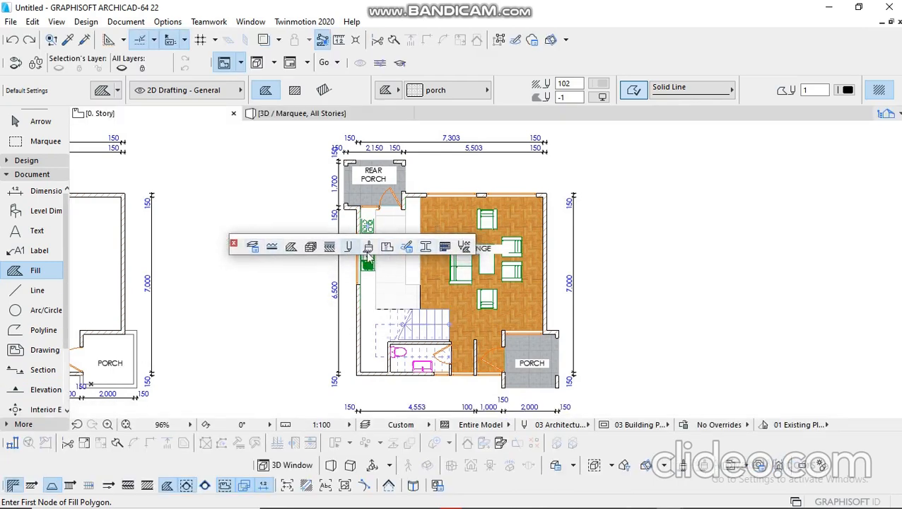
left_click_drag(239, 251, 201, 257)
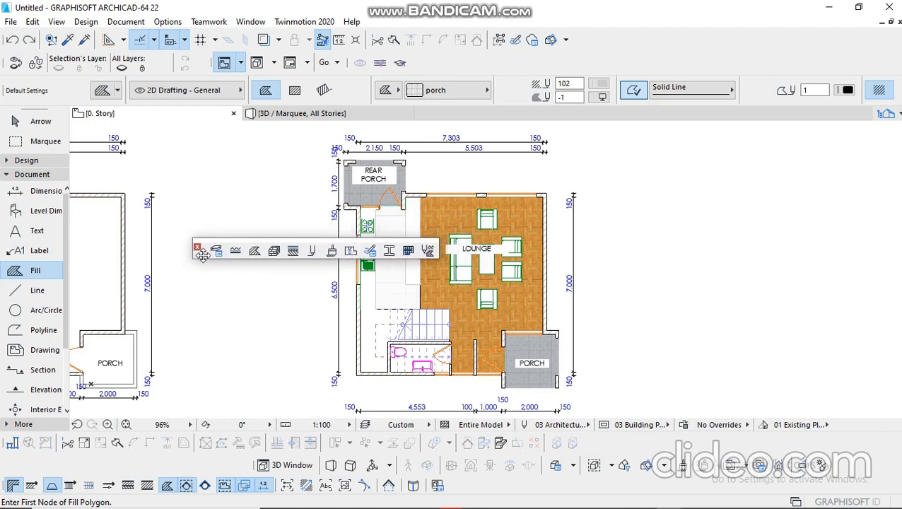
left_click(250, 21)
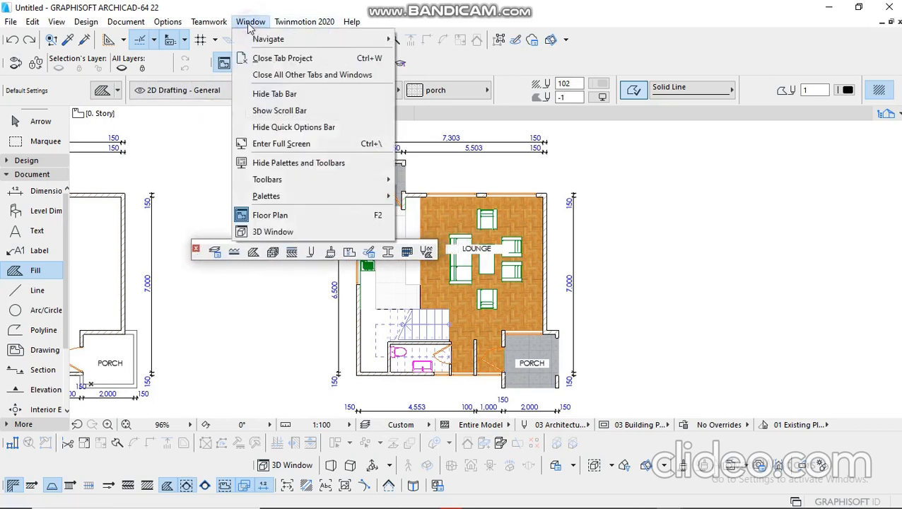
left_click(306, 180)
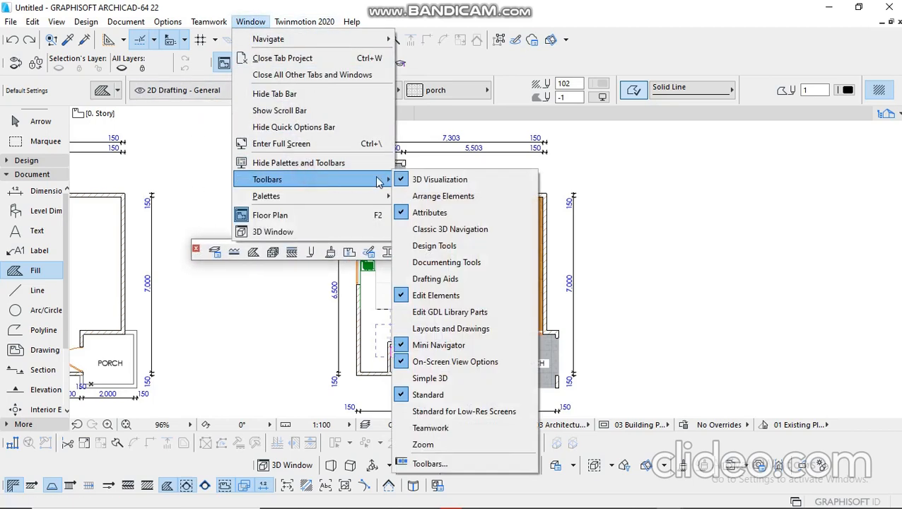
left_click(403, 347)
Show the Edit GDL Library Parts toolbar and close it again
left_click(251, 21)
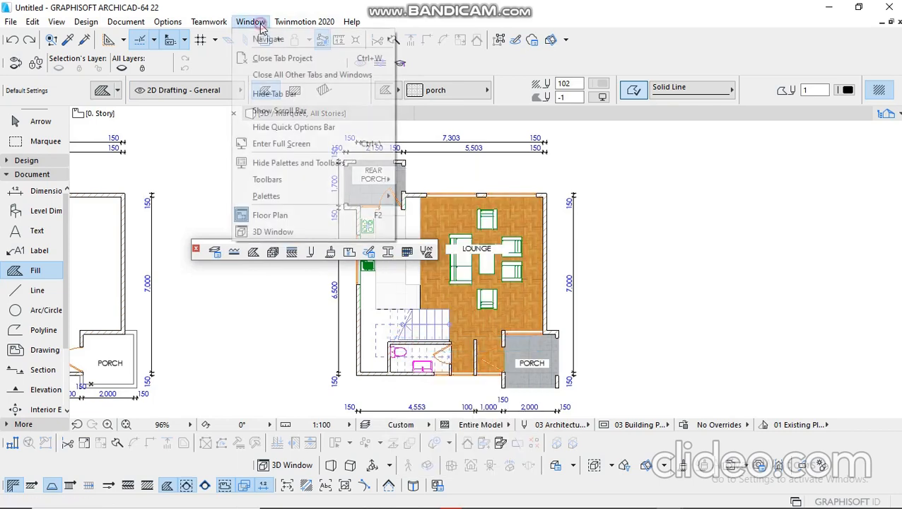
mouse_move(309, 179)
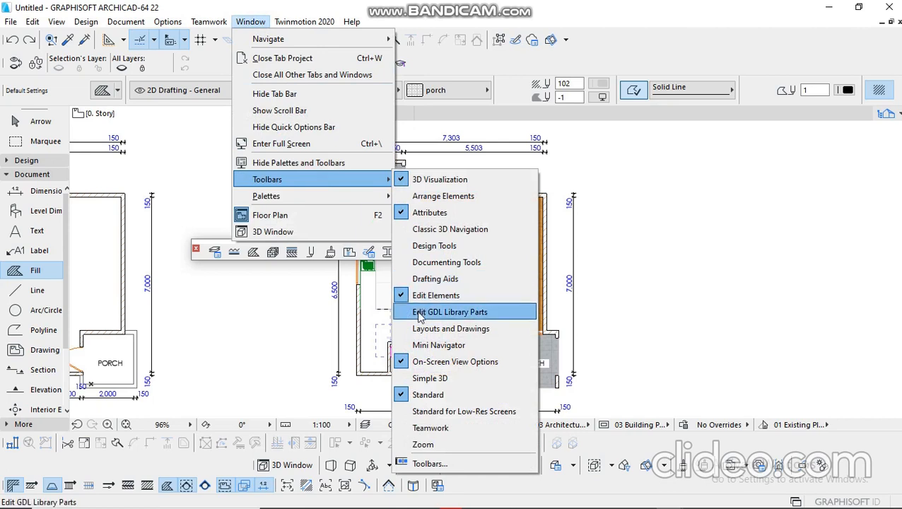
left_click(422, 316)
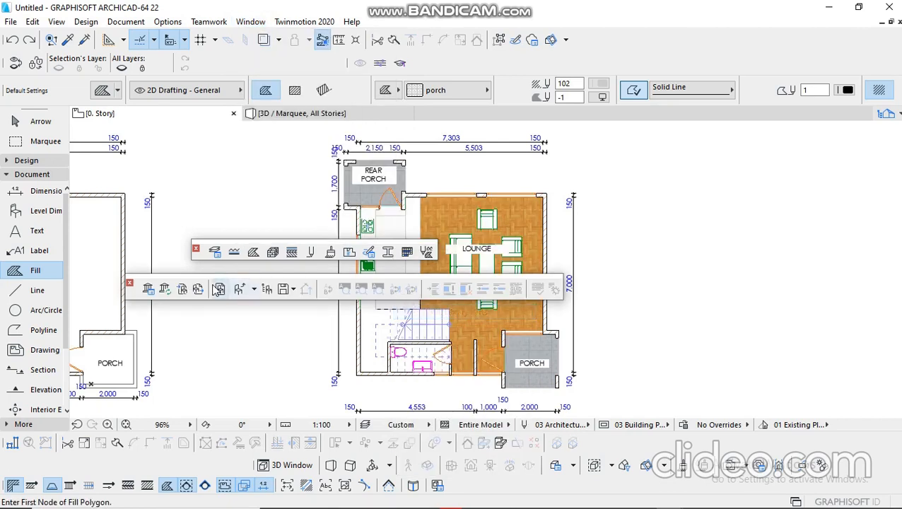
left_click(130, 285)
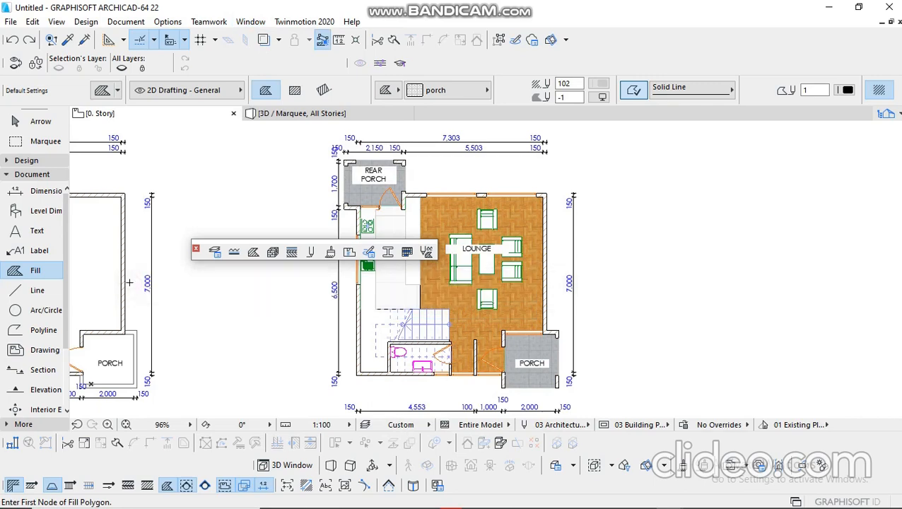
Hide the floating Attributes toolbar
left_click(244, 21)
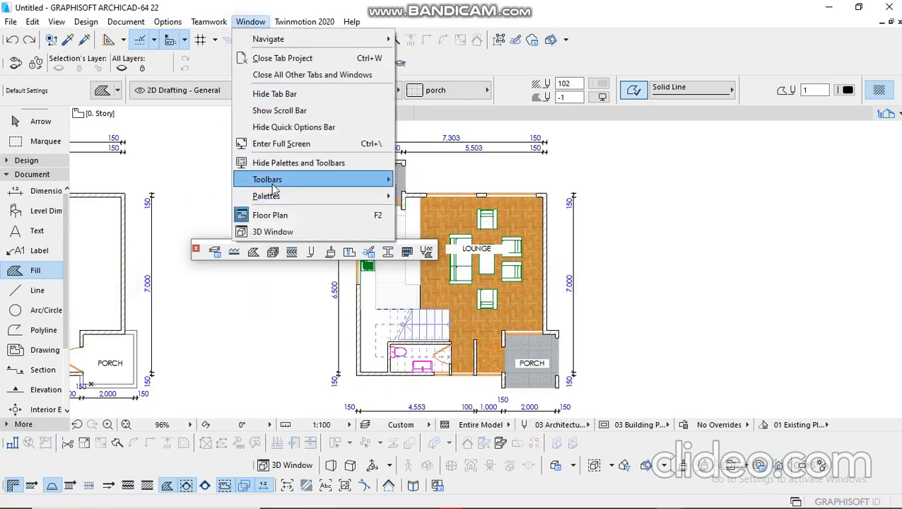
mouse_move(333, 180)
left_click(434, 212)
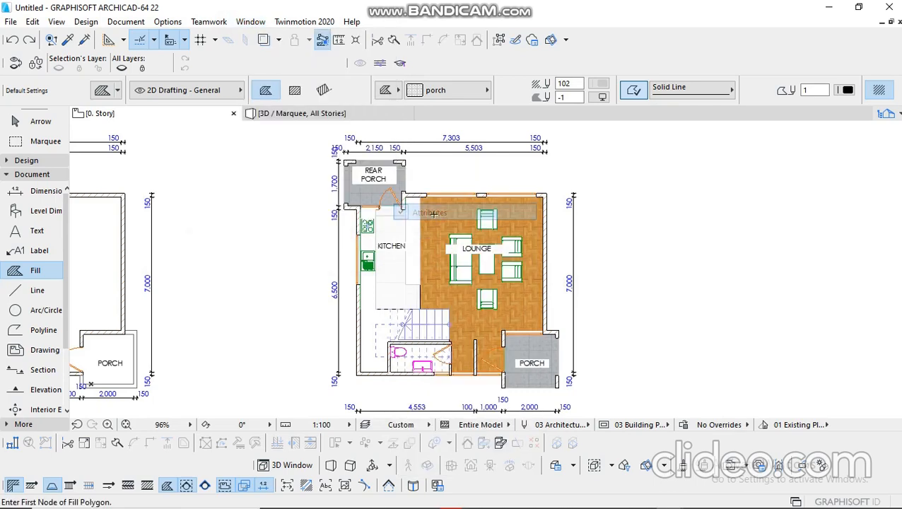
Show the Attributes toolbar again and dock it below the plan, beside the 3D Visualization toolbar
left_click(251, 22)
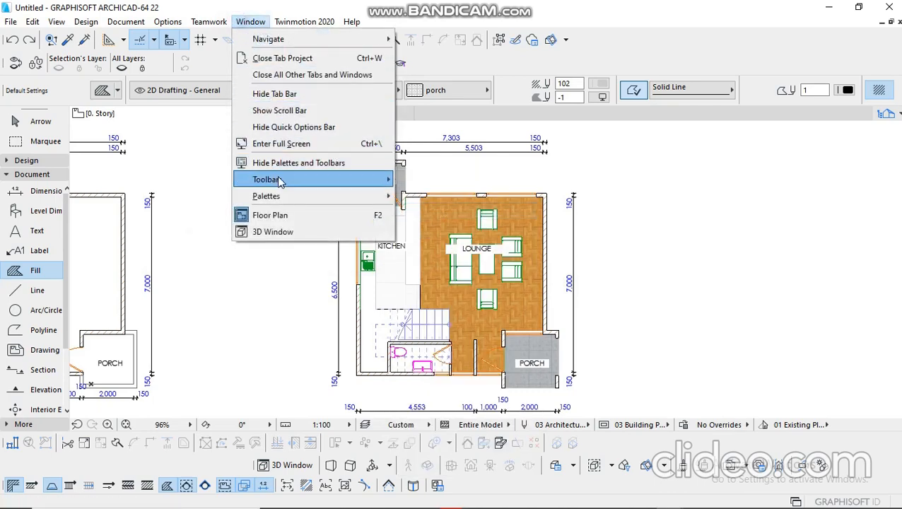
mouse_move(277, 176)
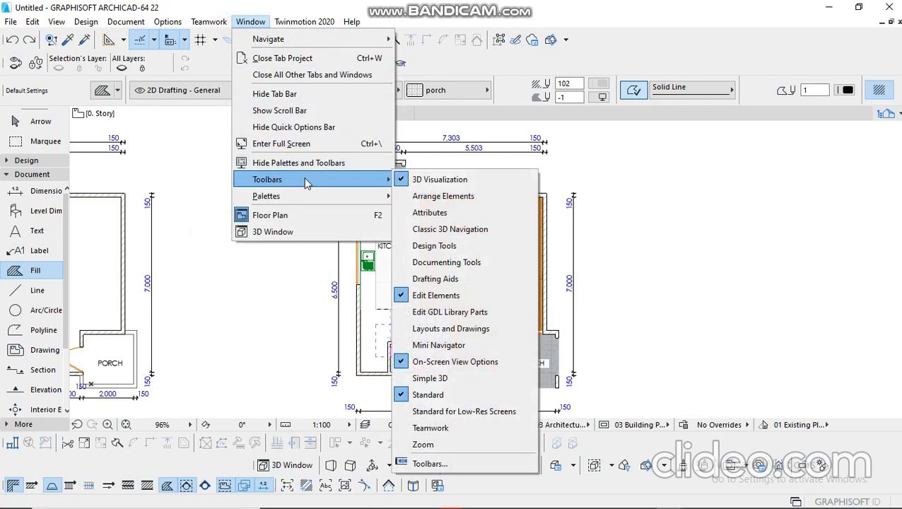
left_click(429, 213)
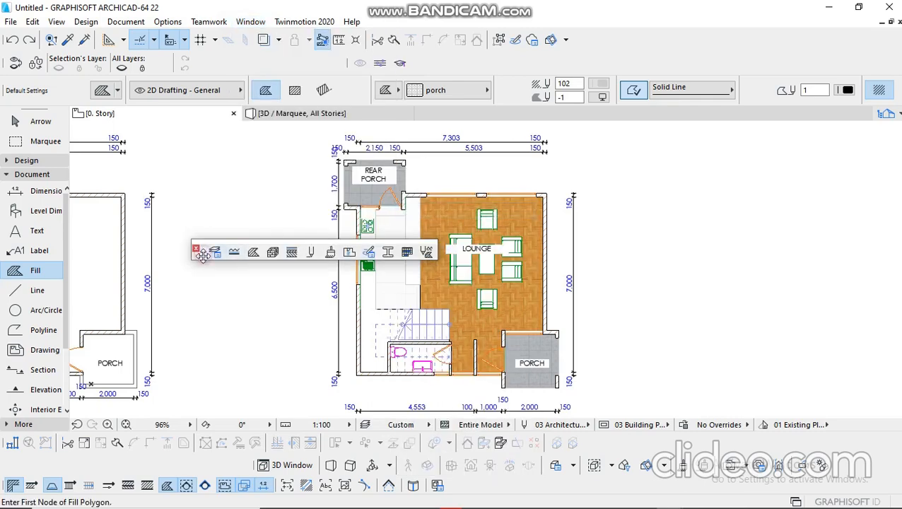
left_click_drag(203, 253, 76, 432)
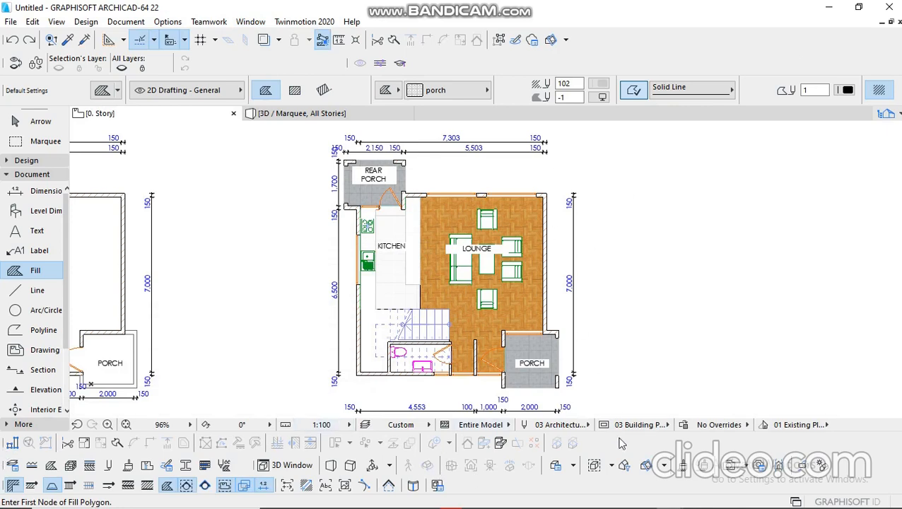
left_click(642, 496)
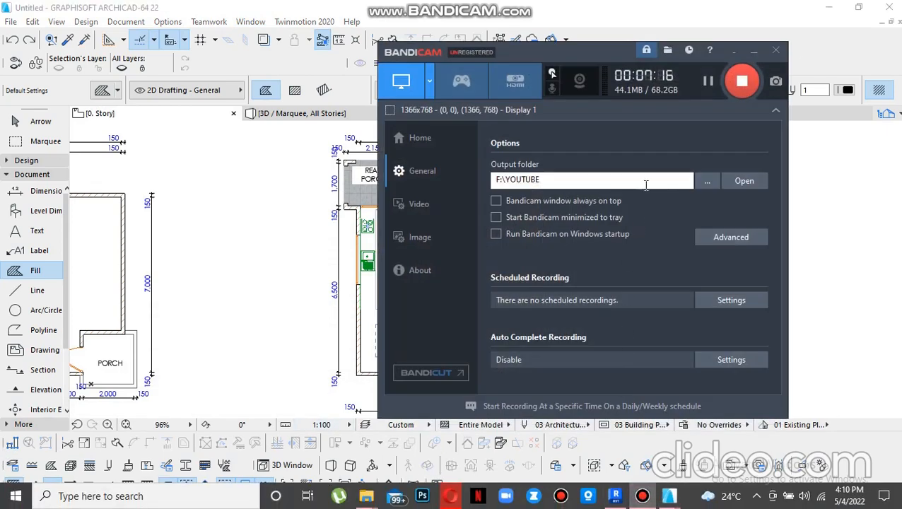